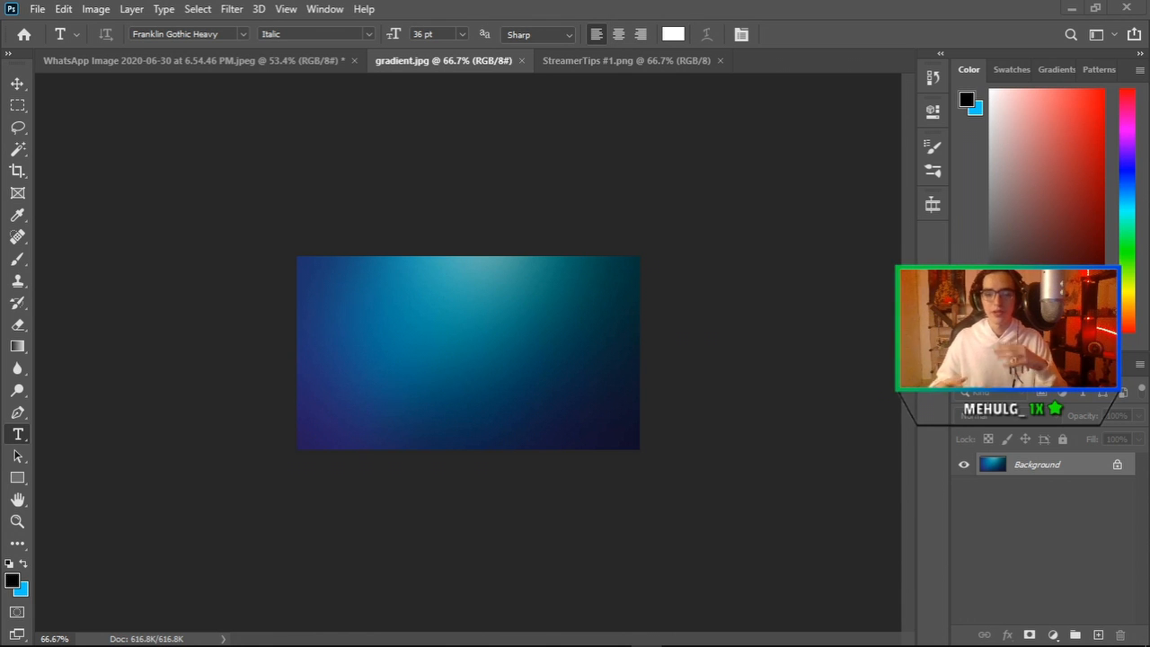
Step: Look through the open portrait photo, gradient.jpg and StreamerTips #1.png source images
left_click(293, 54)
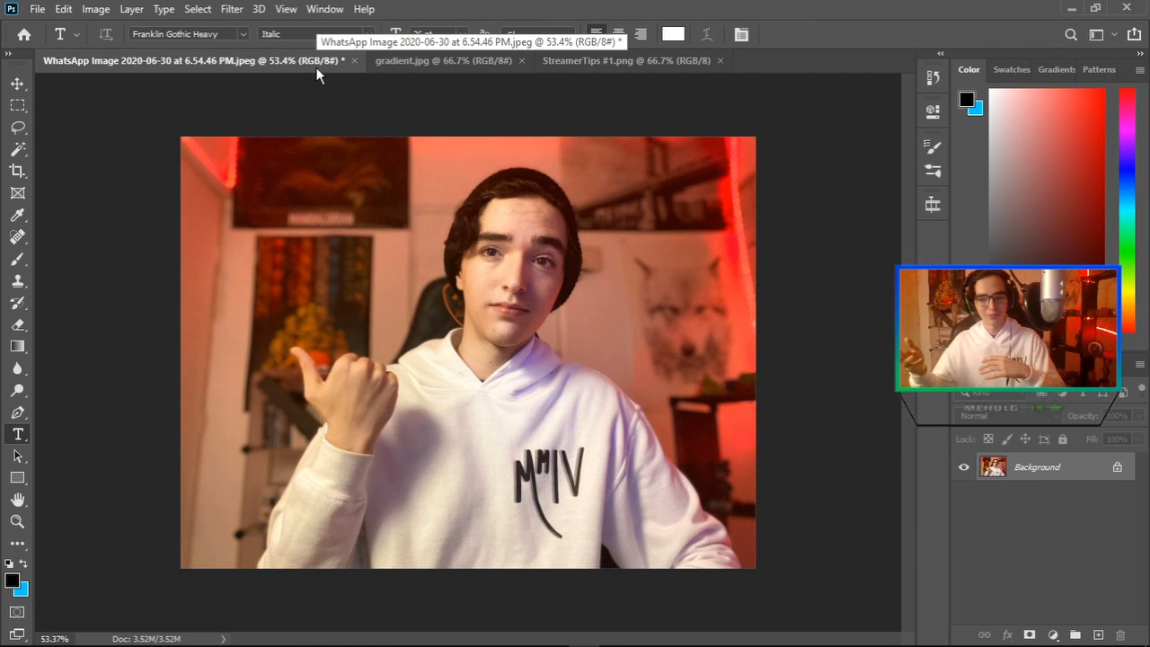
left_click(460, 57)
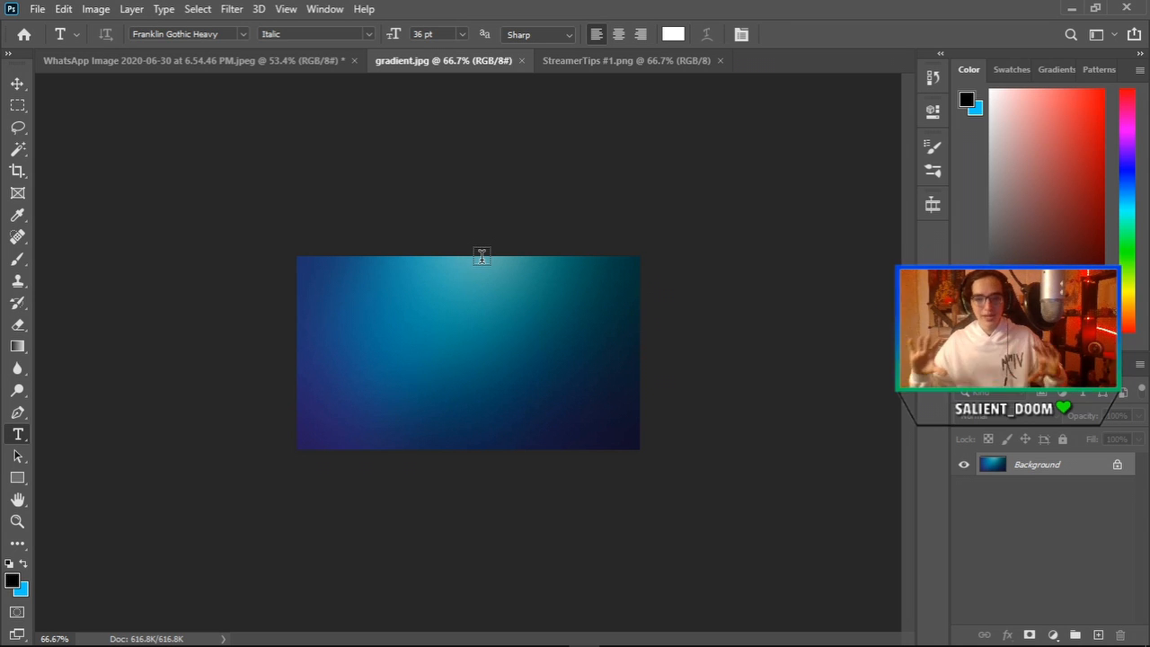
left_click(260, 64)
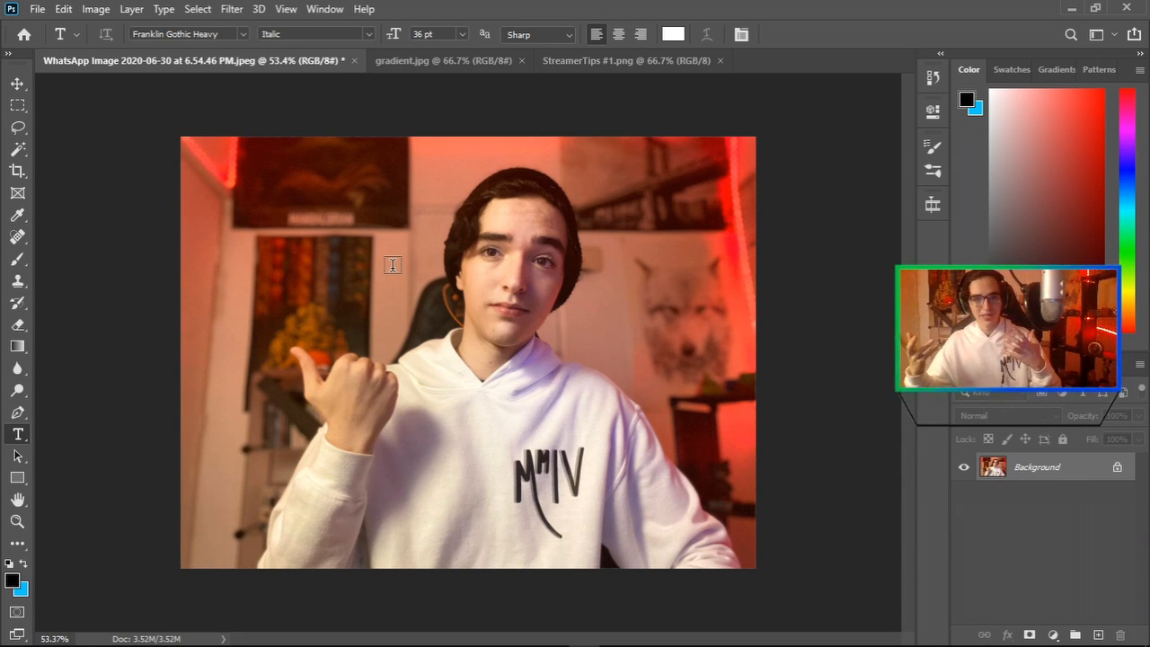
left_click(614, 57)
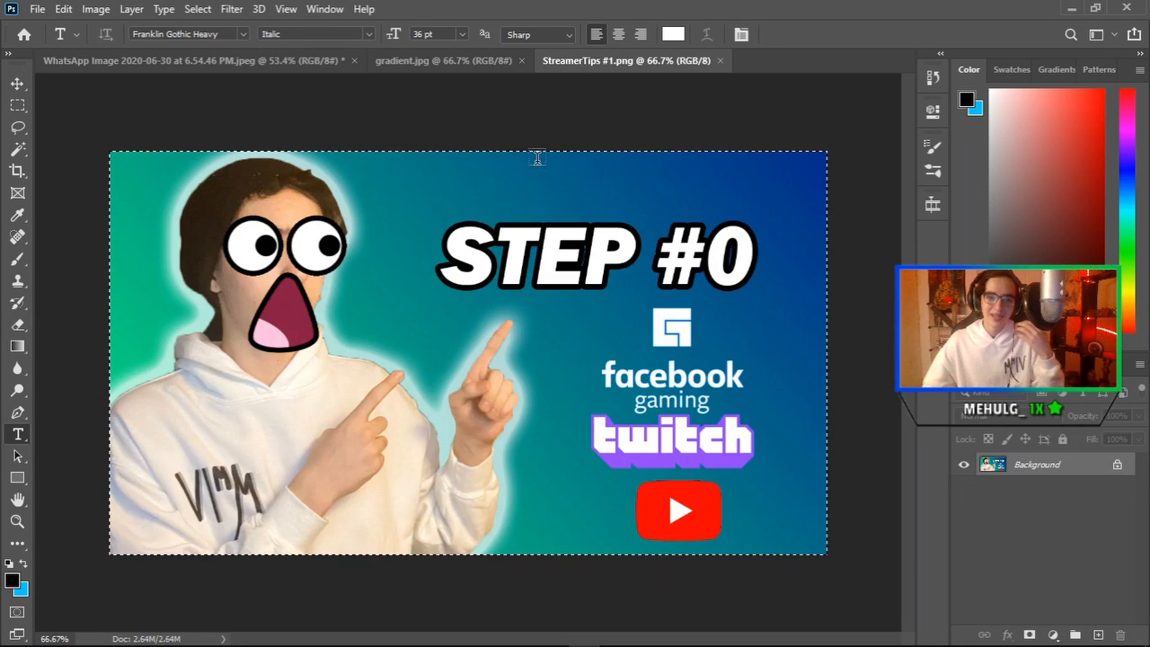
Step: Trace the person in the portrait photo with a closed Pen tool path, starting at the sleeve along the photo's lower edge
left_click(243, 68)
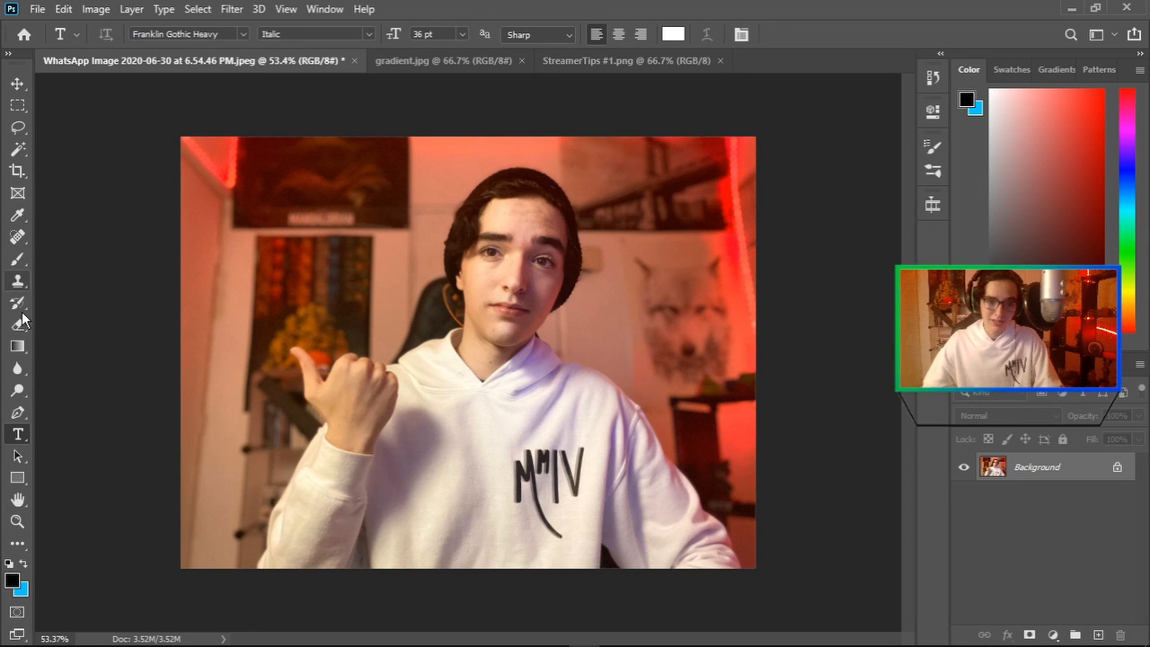
left_click(16, 413)
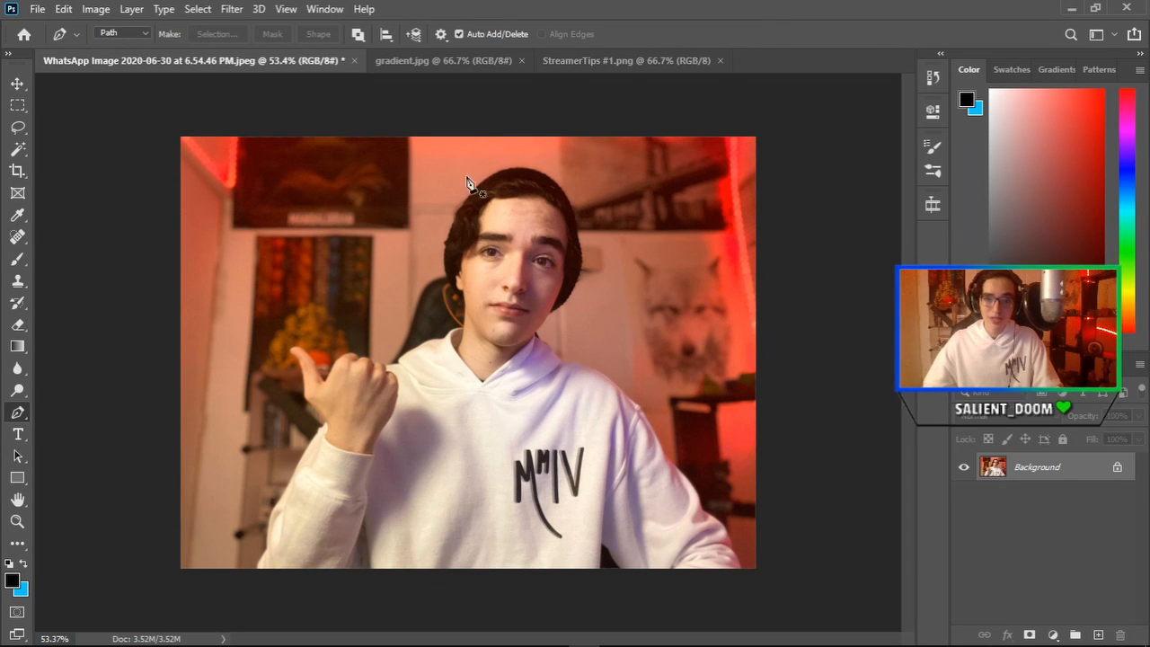
scroll(316, 485, "up", 6)
left_click_drag(289, 469, 492, 181)
left_click(324, 470)
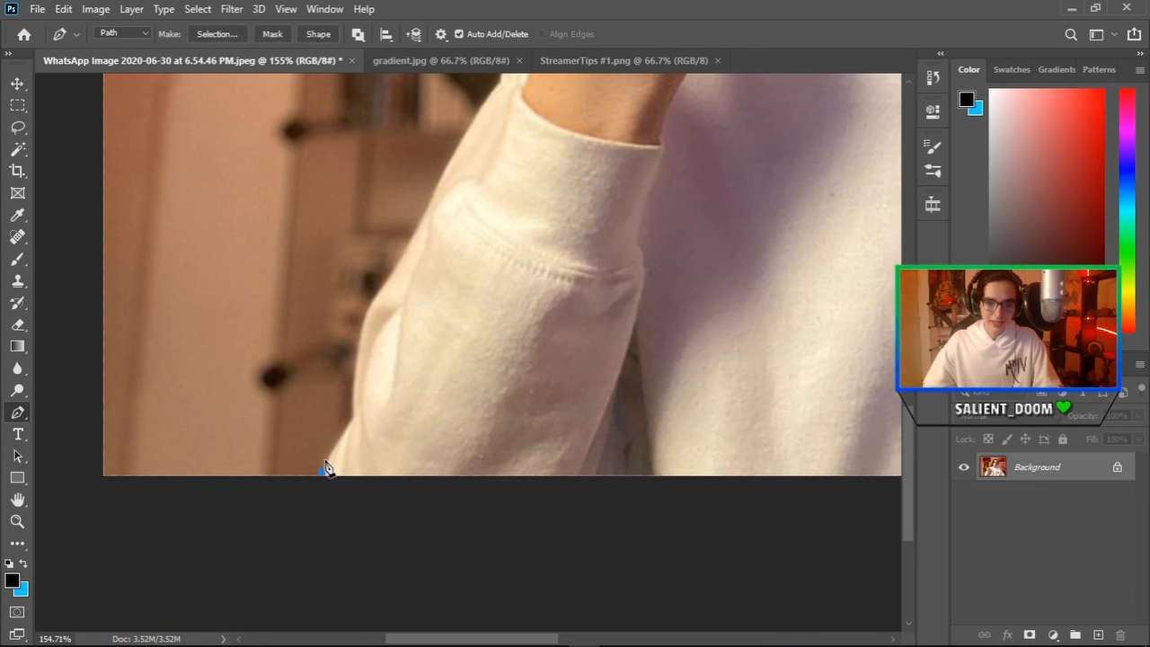
left_click(351, 419)
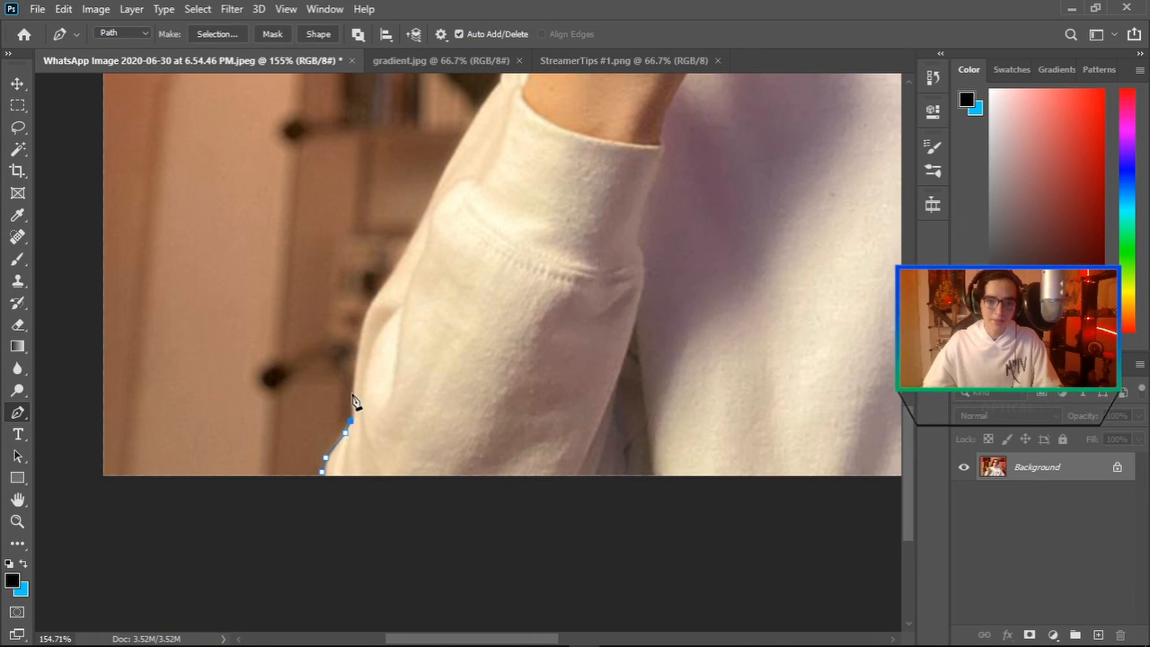
left_click(360, 322)
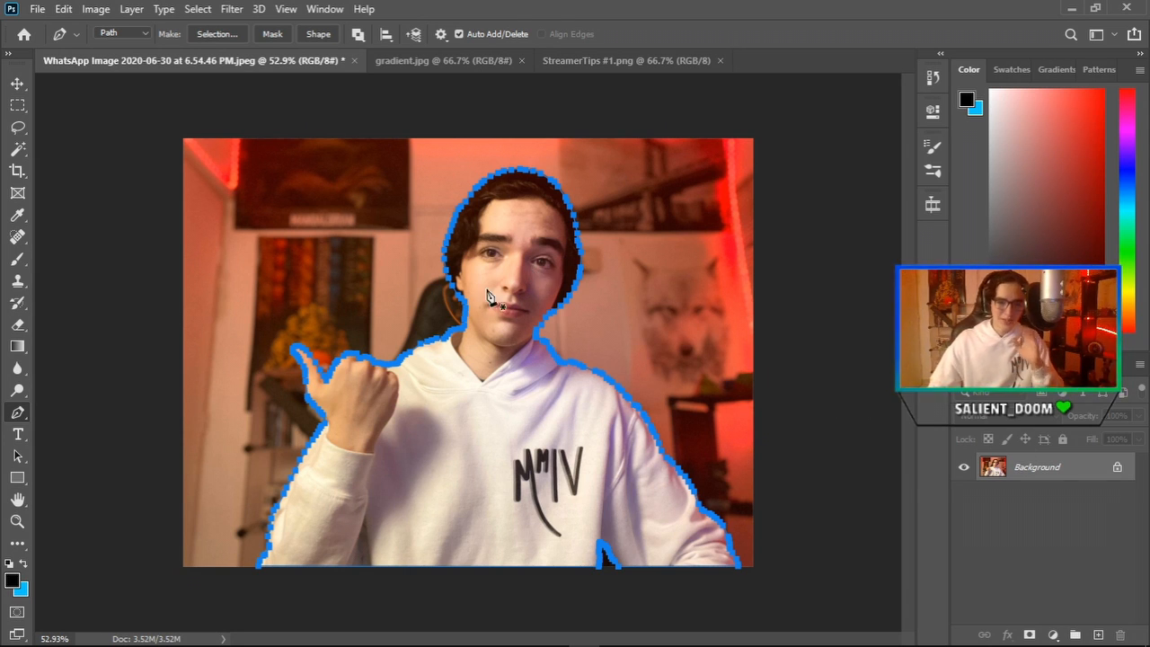
Step: Check the outline around the neck and collar, keep the Pen tool in Path mode and convert the path into a selection
scroll(465, 306, "up", 10)
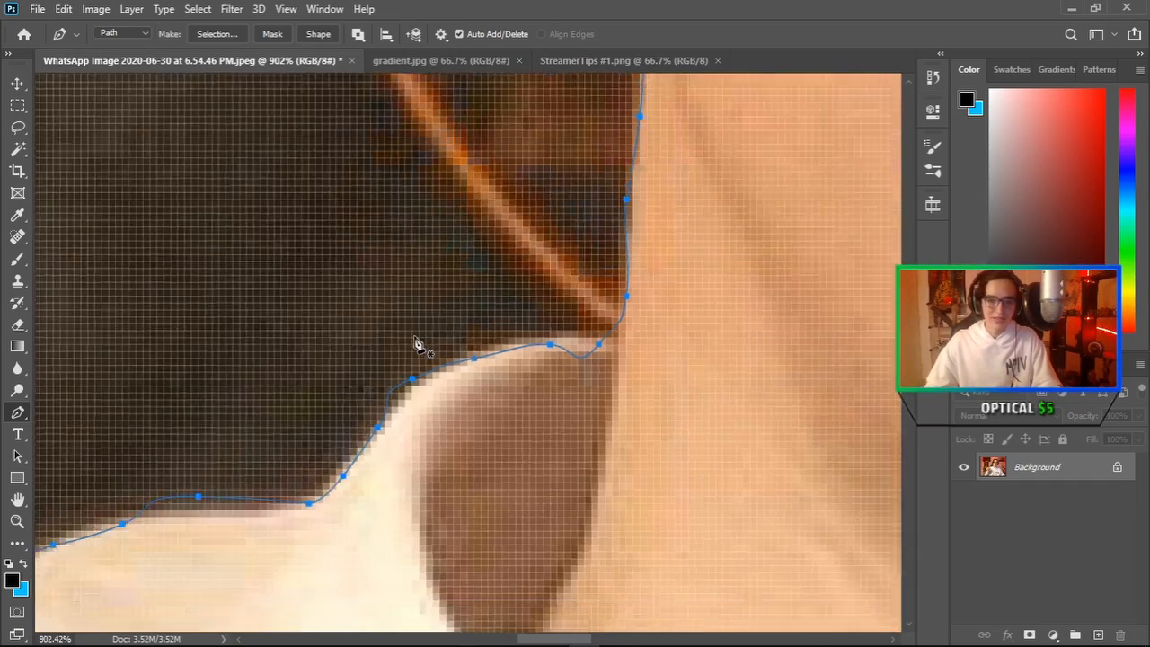
scroll(431, 324, "down", 6)
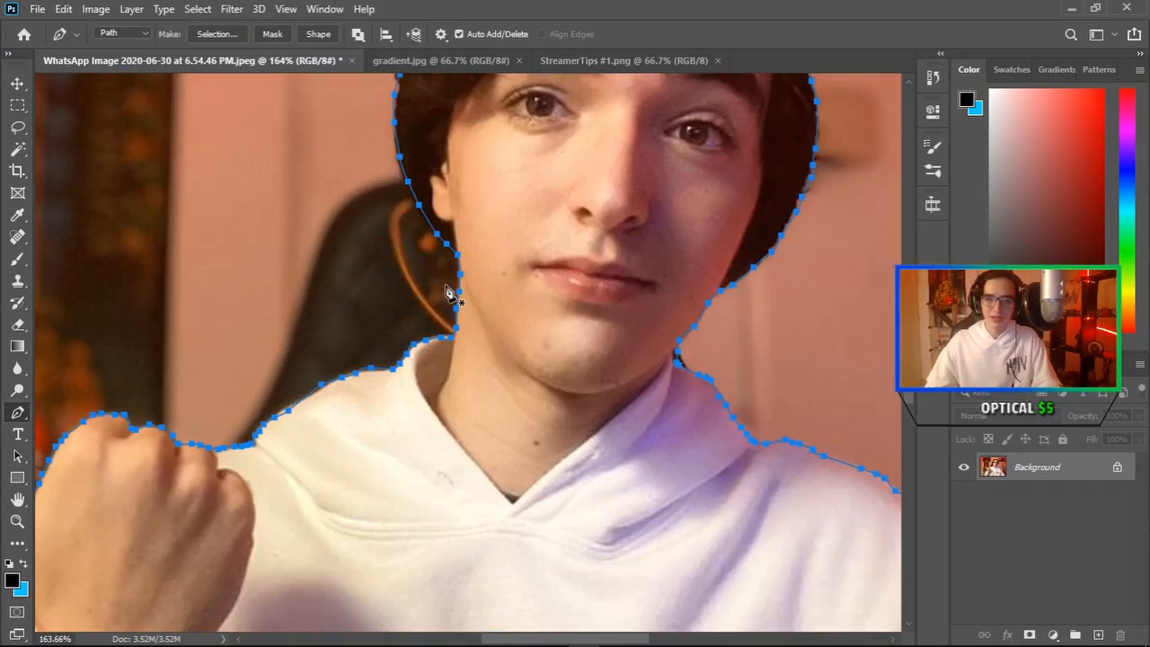
scroll(463, 341, "up", 3)
scroll(476, 362, "up", 10)
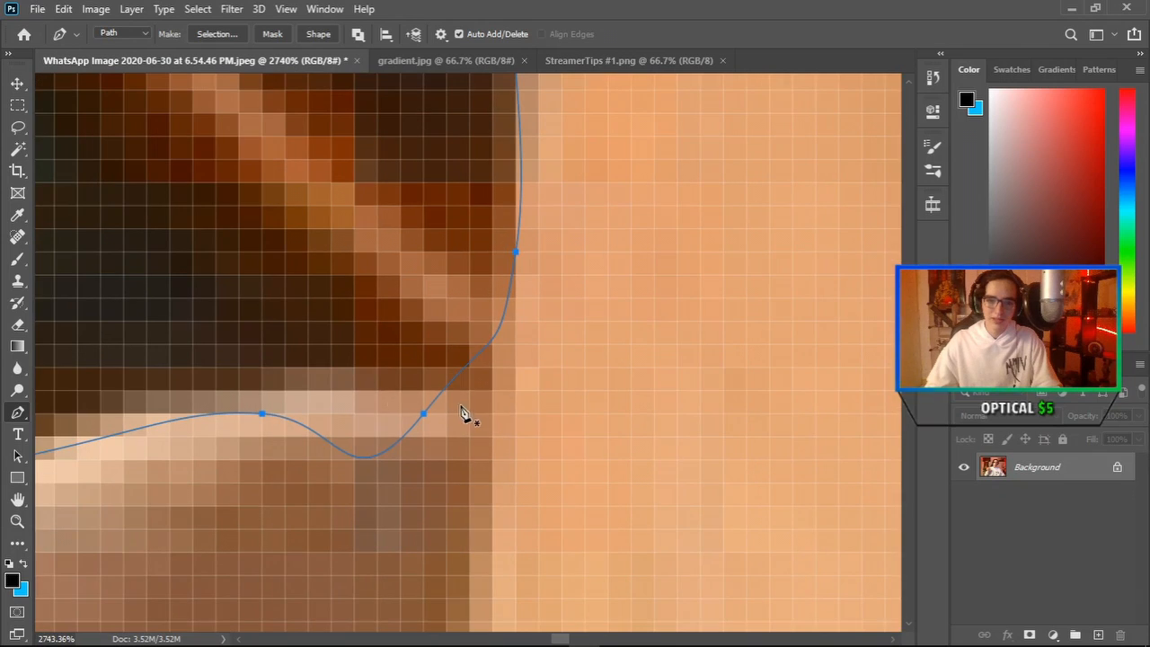
scroll(347, 392, "down", 15)
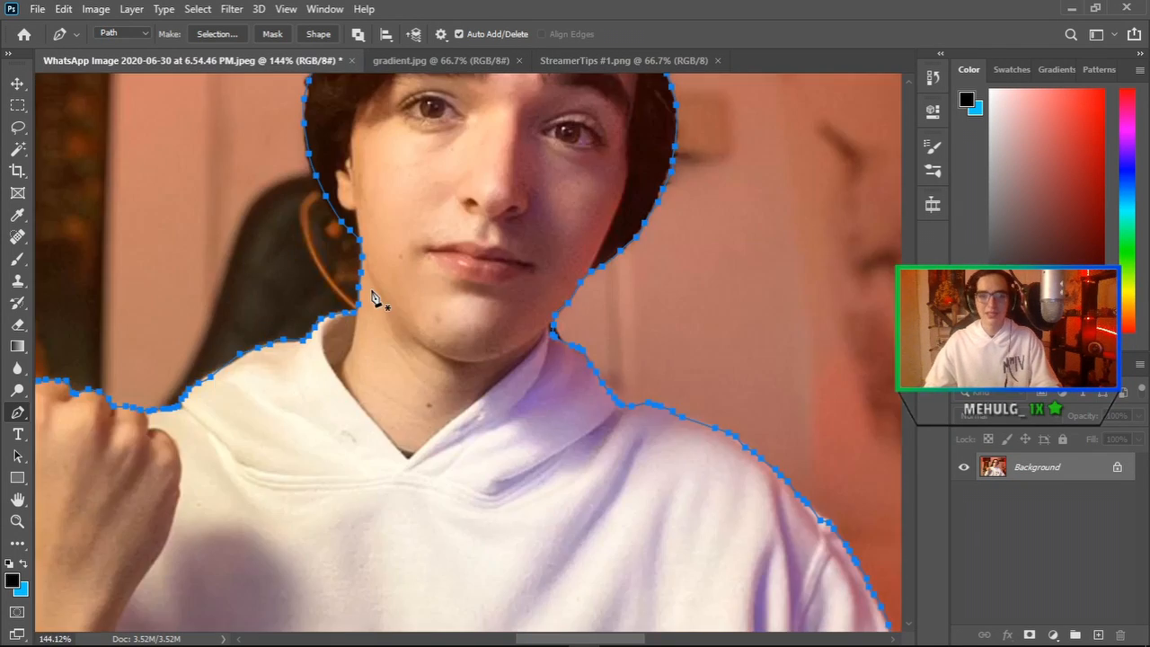
scroll(377, 294, "down", 2)
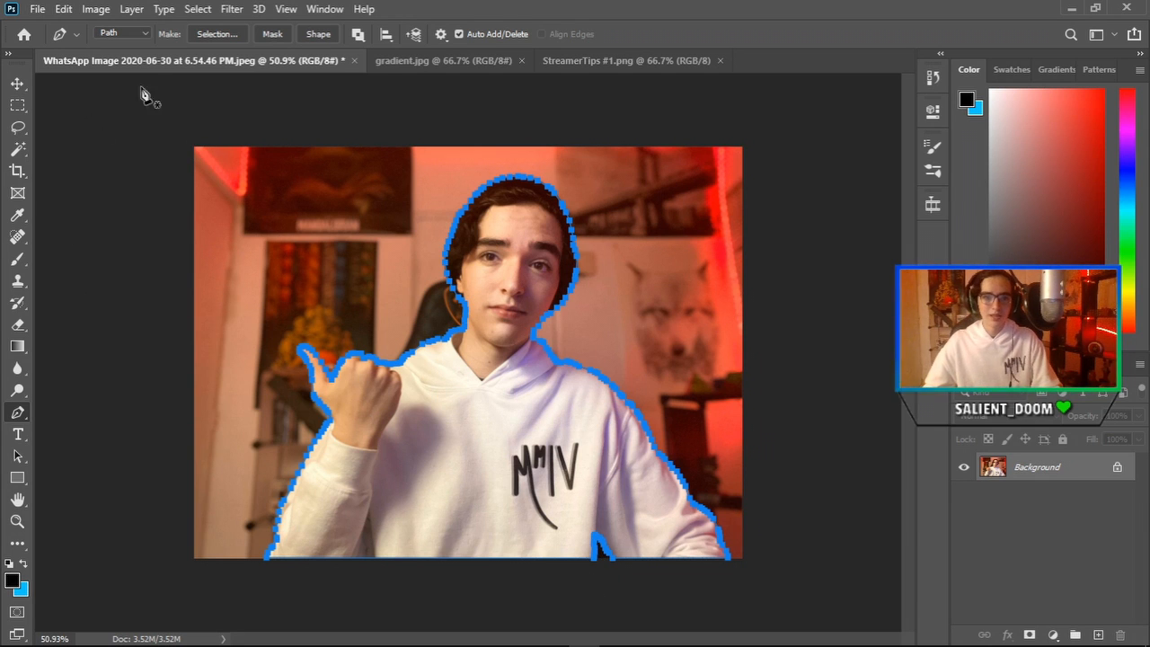
left_click(143, 34)
left_click(142, 61)
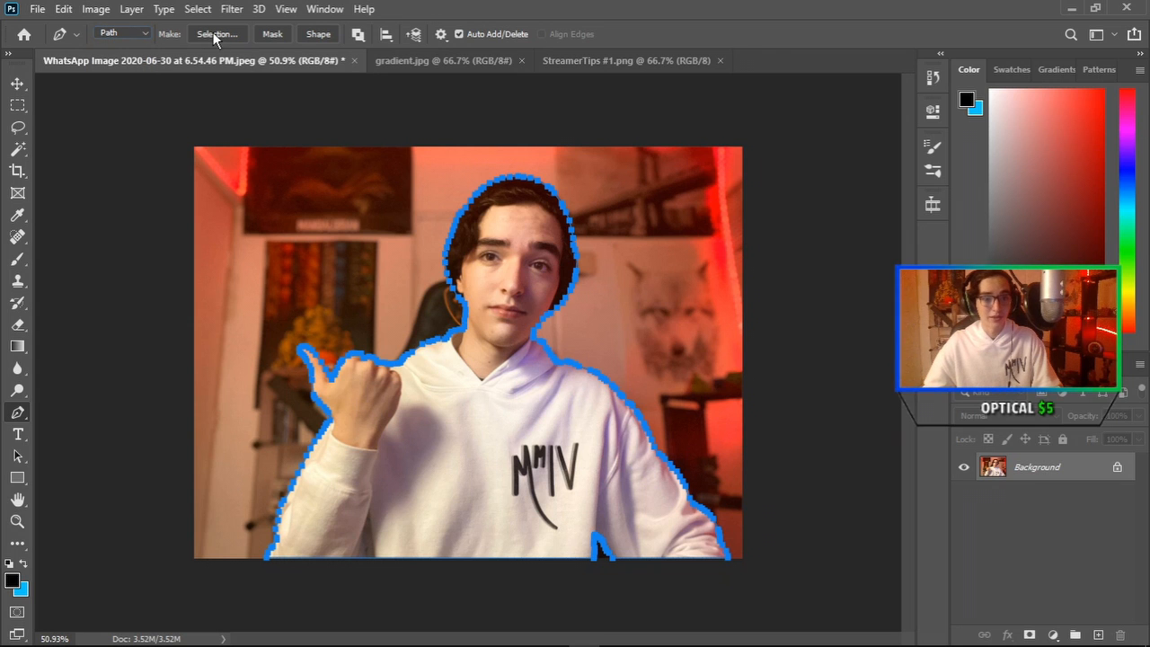
key("i")
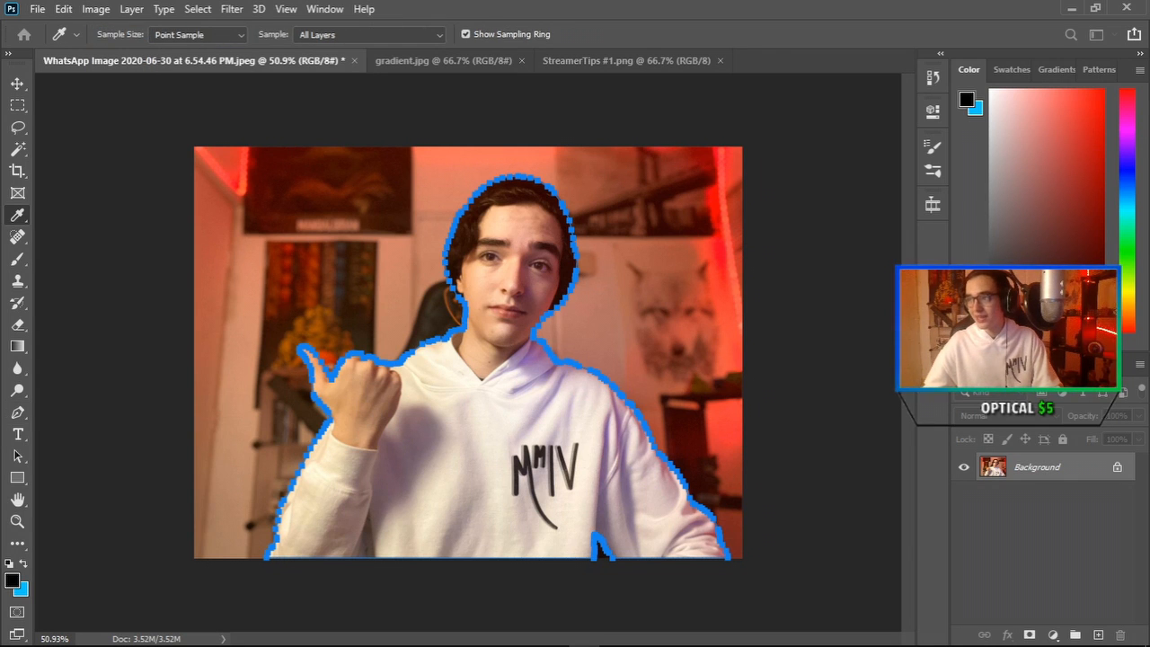
key("p")
key("ctrl+Return")
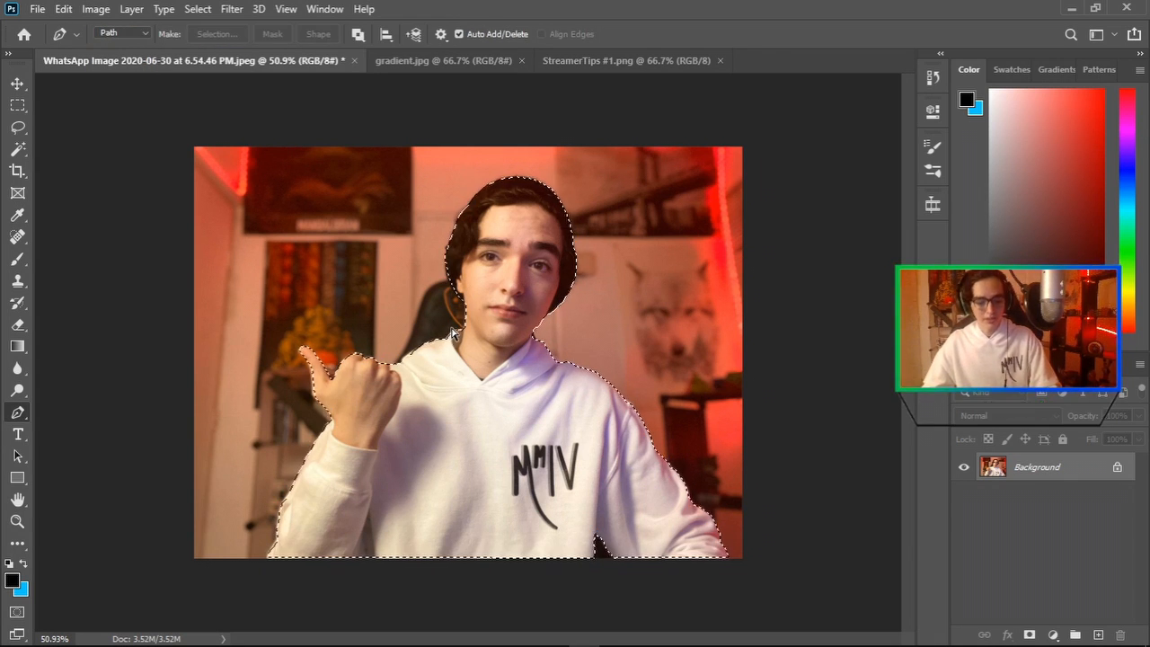
Step: Create a new 1280 × 720 px document at 300 ppi and ungroup its artboard
left_click(39, 9)
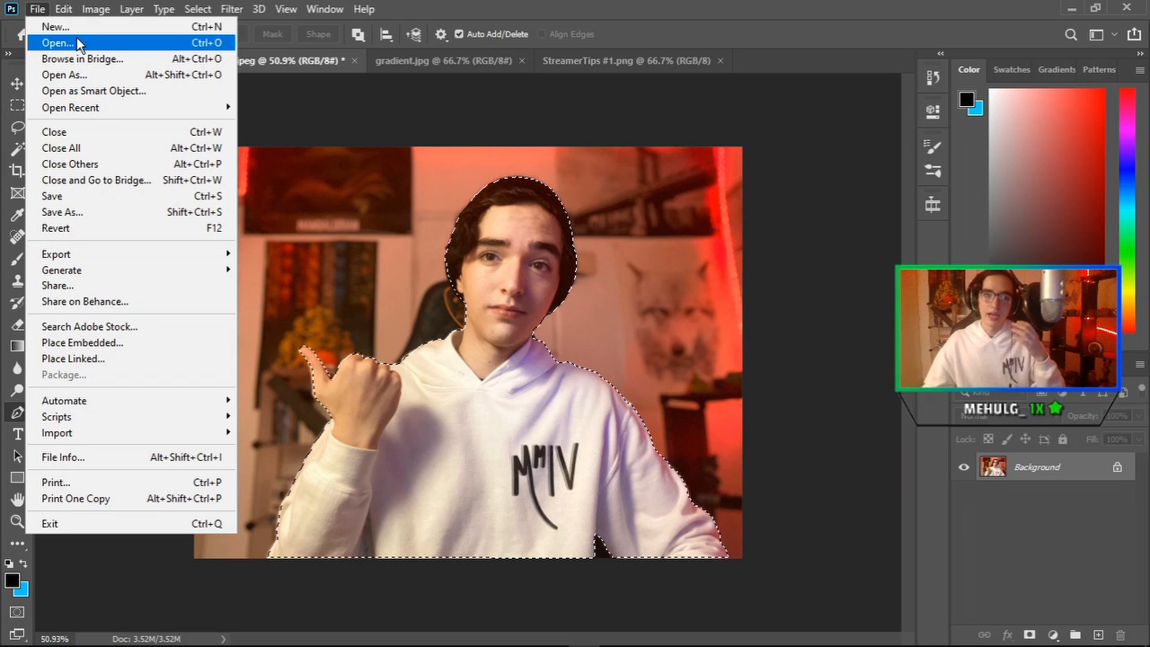
left_click(81, 29)
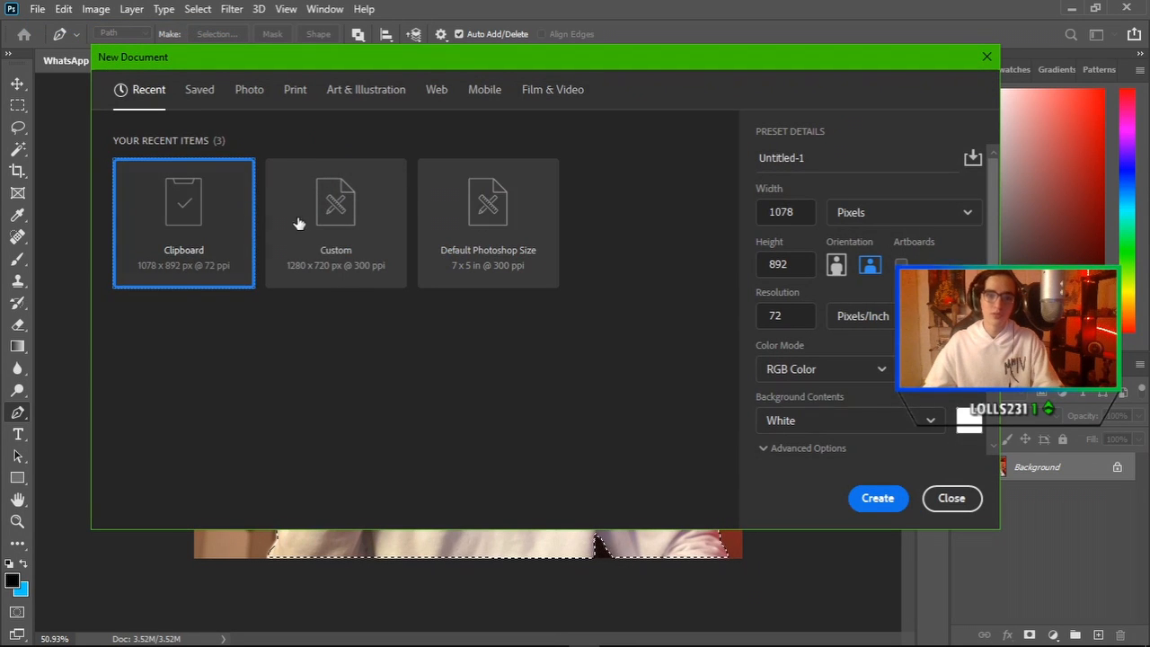
left_click(302, 226)
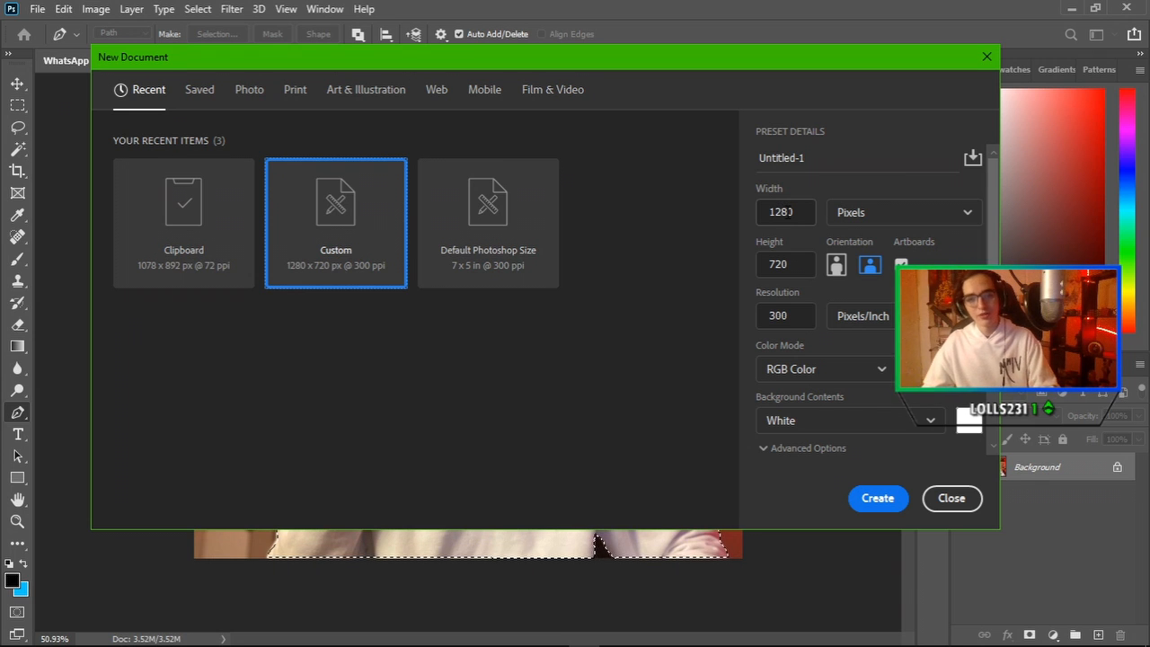
double_click(777, 263)
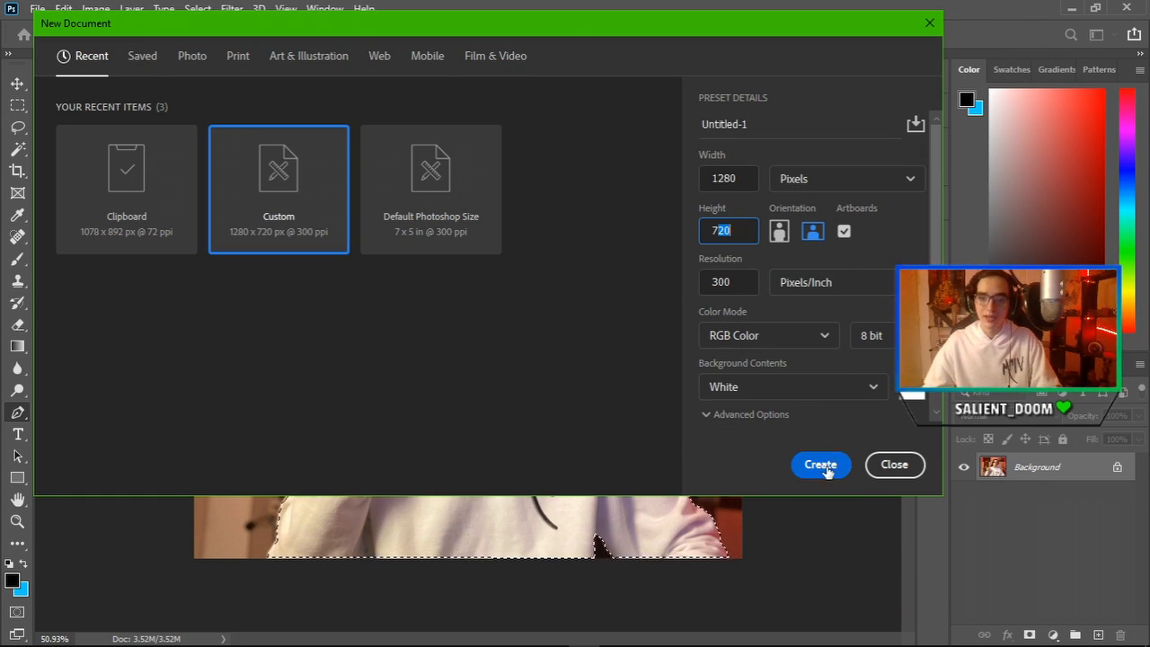
left_click(821, 466)
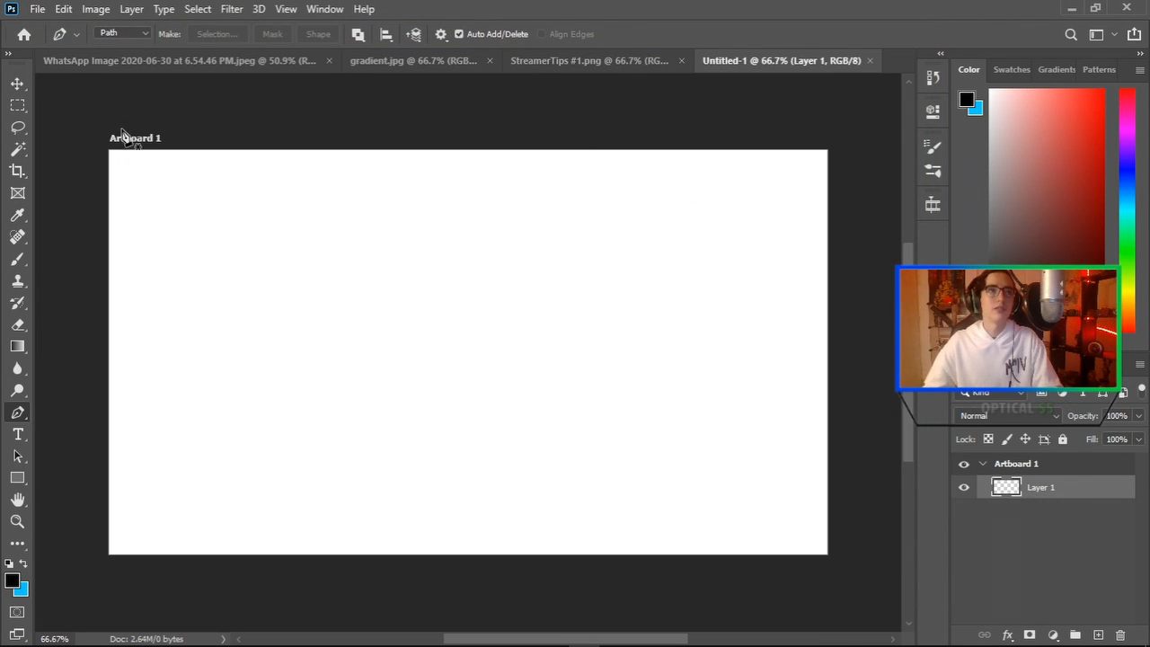
right_click(1029, 463)
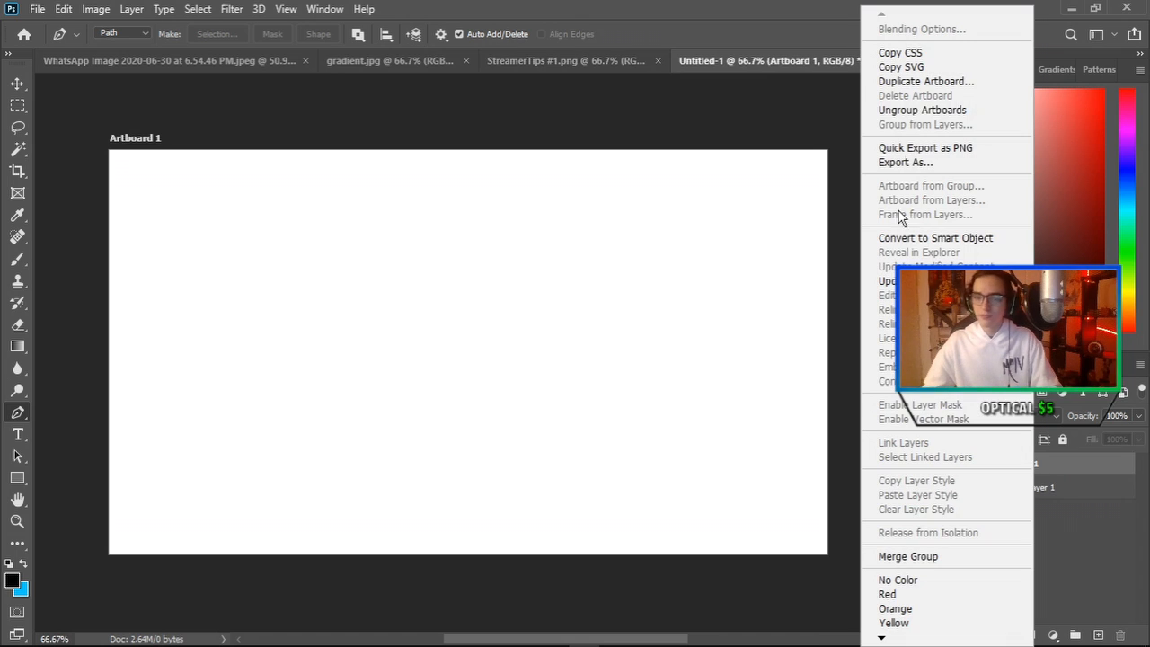
left_click(942, 109)
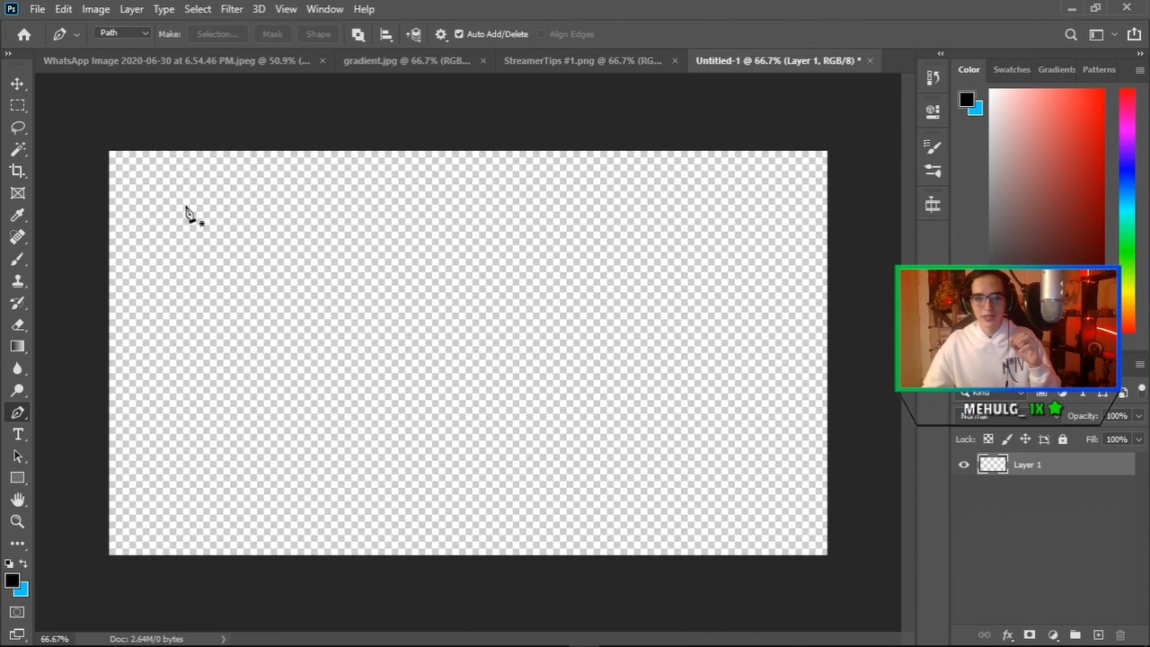
Step: Copy the entire gradient.jpg image into the new document and scale it to fill the canvas as the background
left_click(572, 57)
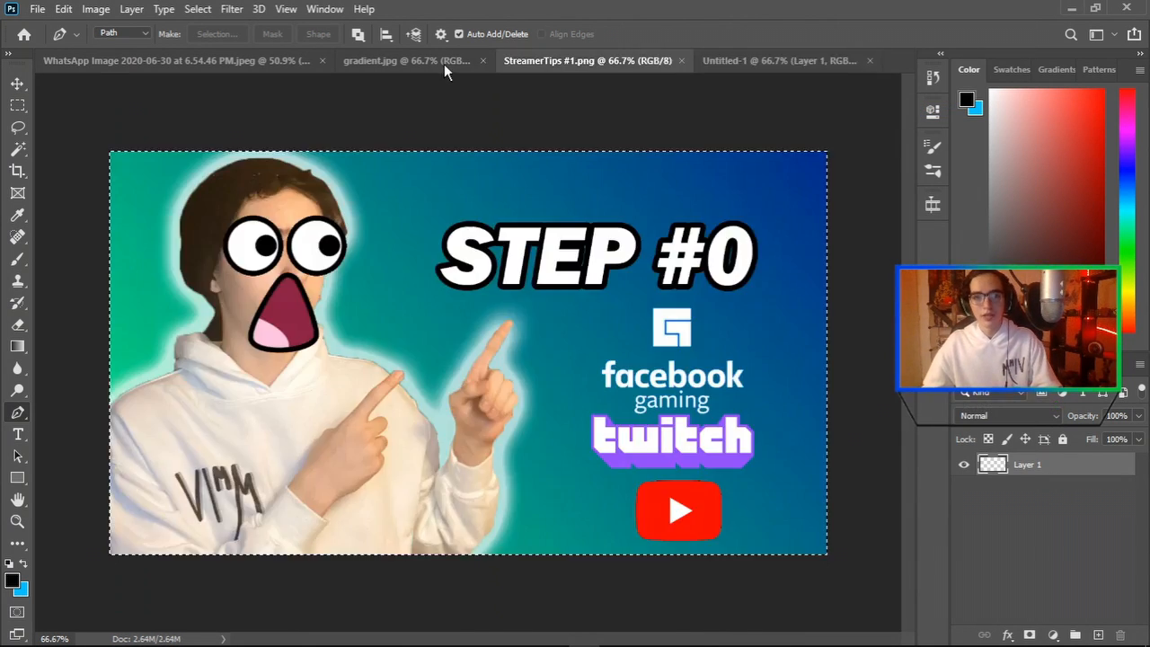
left_click(440, 62)
key("ctrl+a")
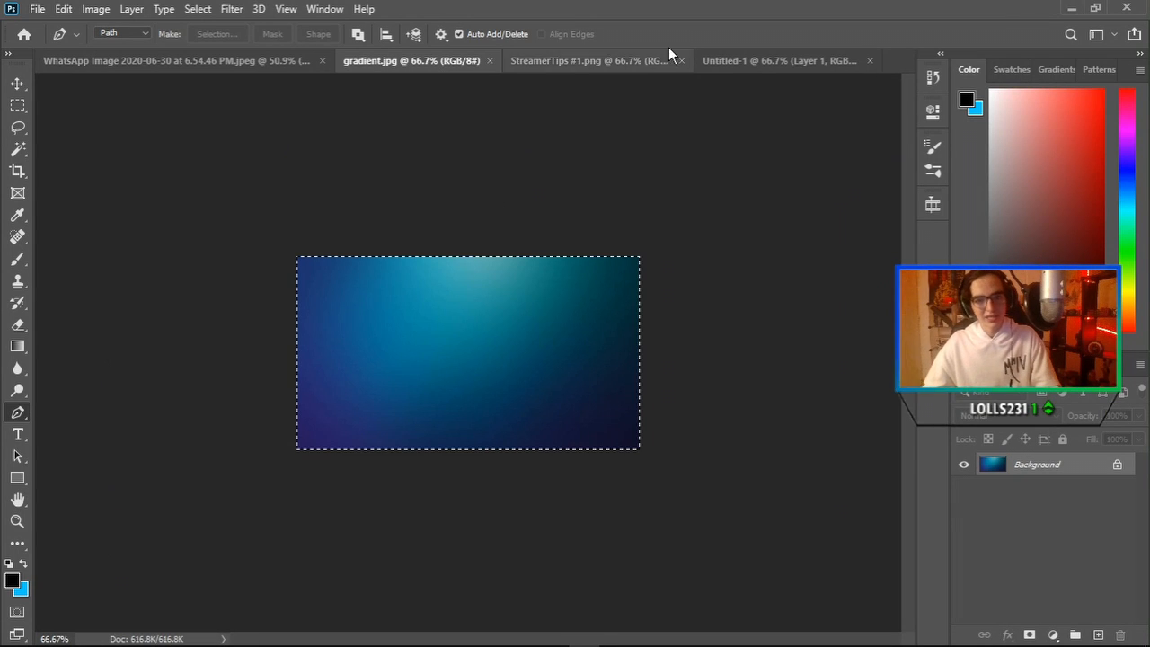
left_click(761, 60)
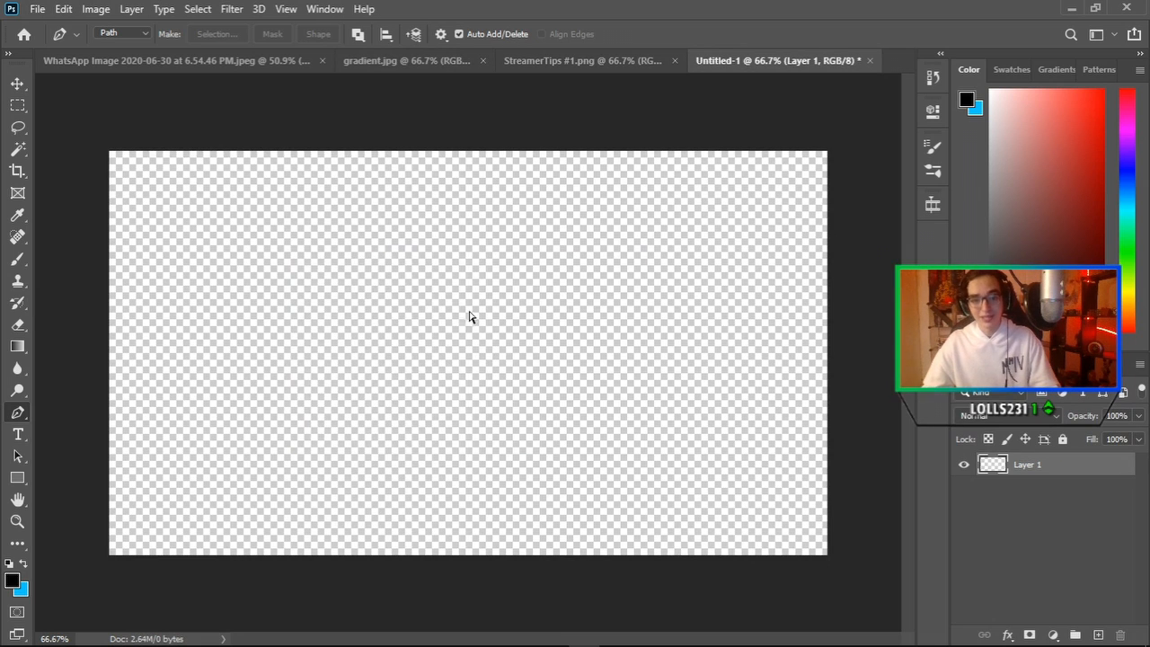
key("ctrl+v")
key("ctrl+t")
left_click_drag(537, 346, 356, 261)
left_click_drag(451, 342, 823, 560)
key("p")
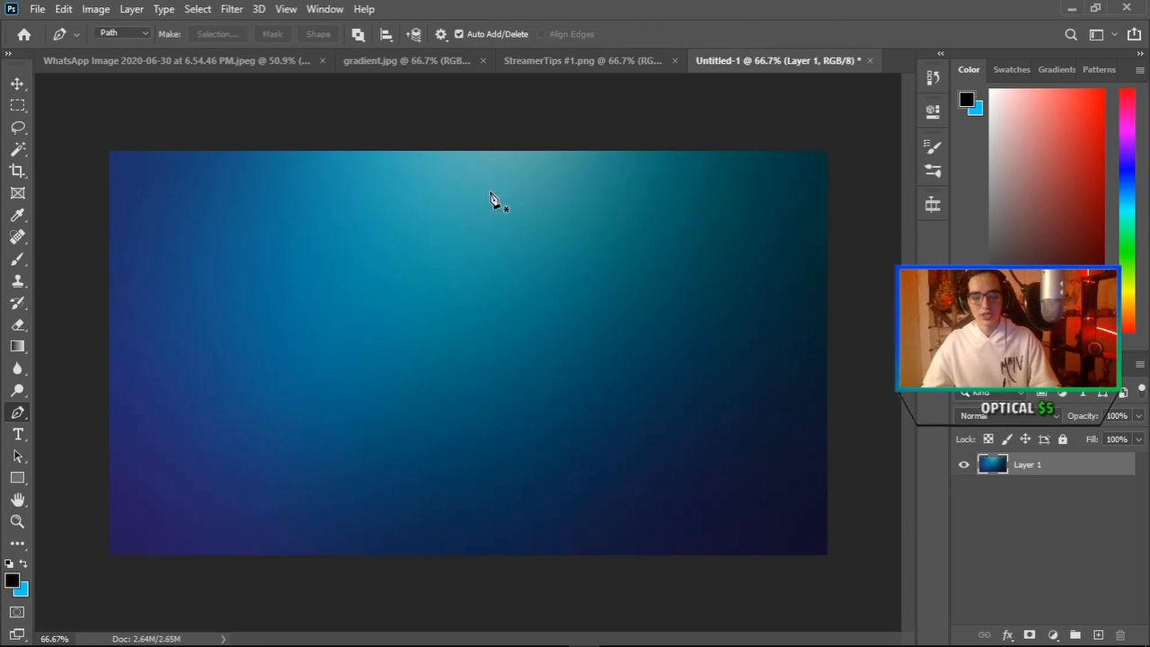
Step: Copy the StreamerTips #1 image into the new document, scale it to about 39%, rotate it about -19° and place it on the canvas's left side
left_click(583, 62)
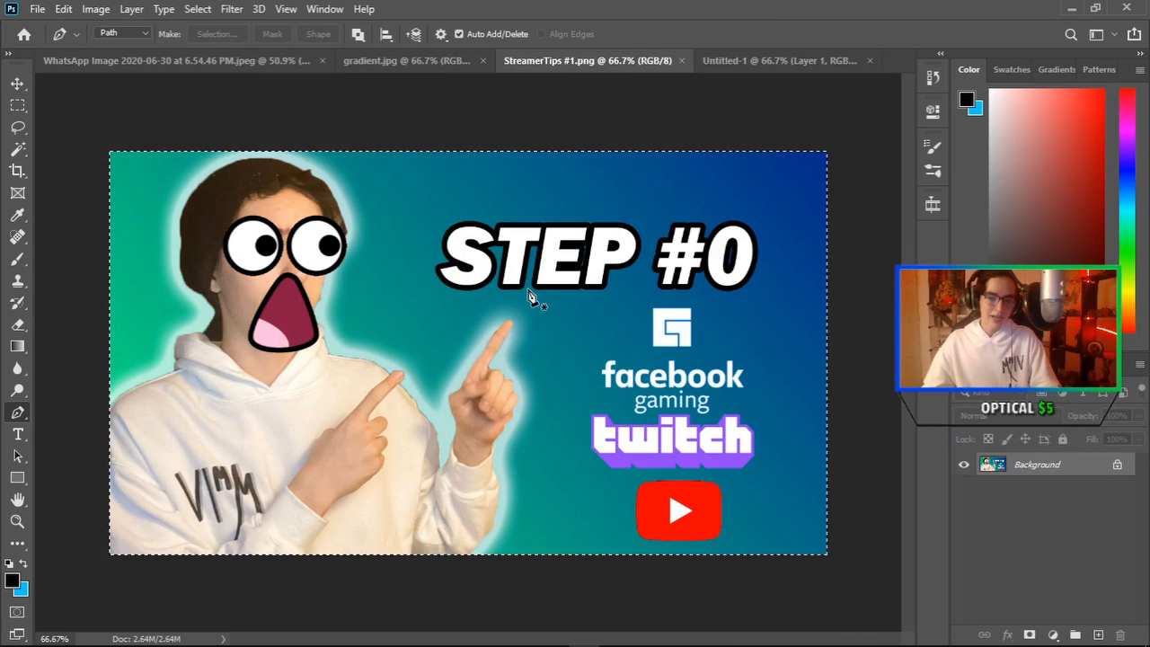
left_click_drag(543, 257, 511, 285)
key("ctrl+t")
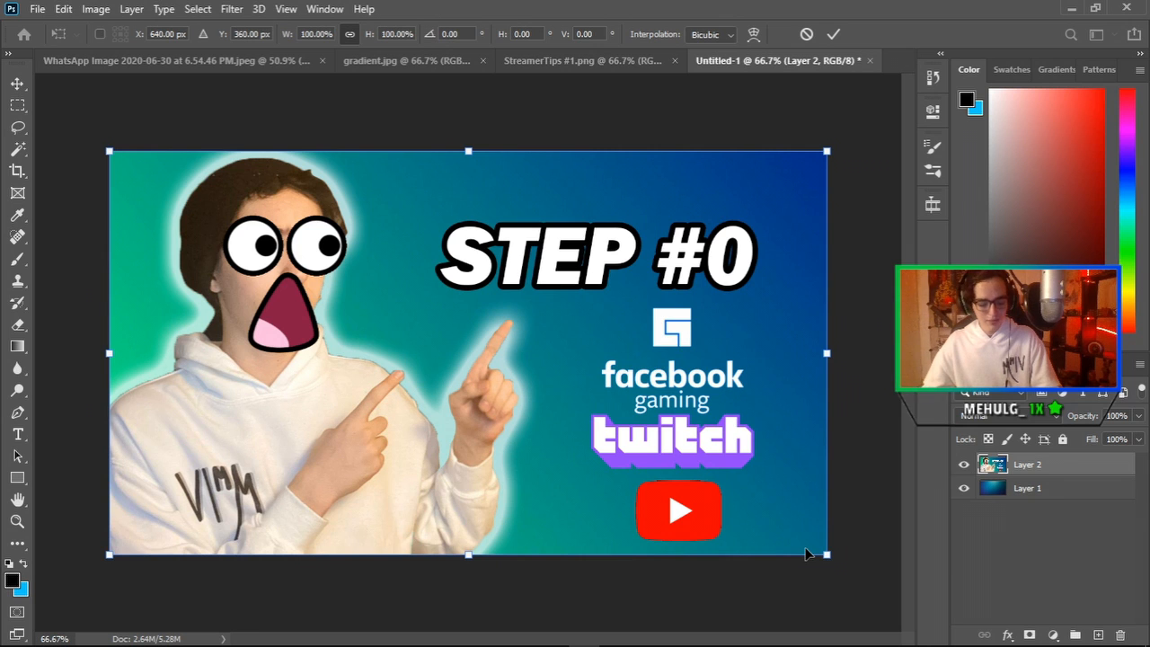
left_click_drag(817, 559, 641, 390)
left_click_drag(435, 332, 253, 292)
key("p")
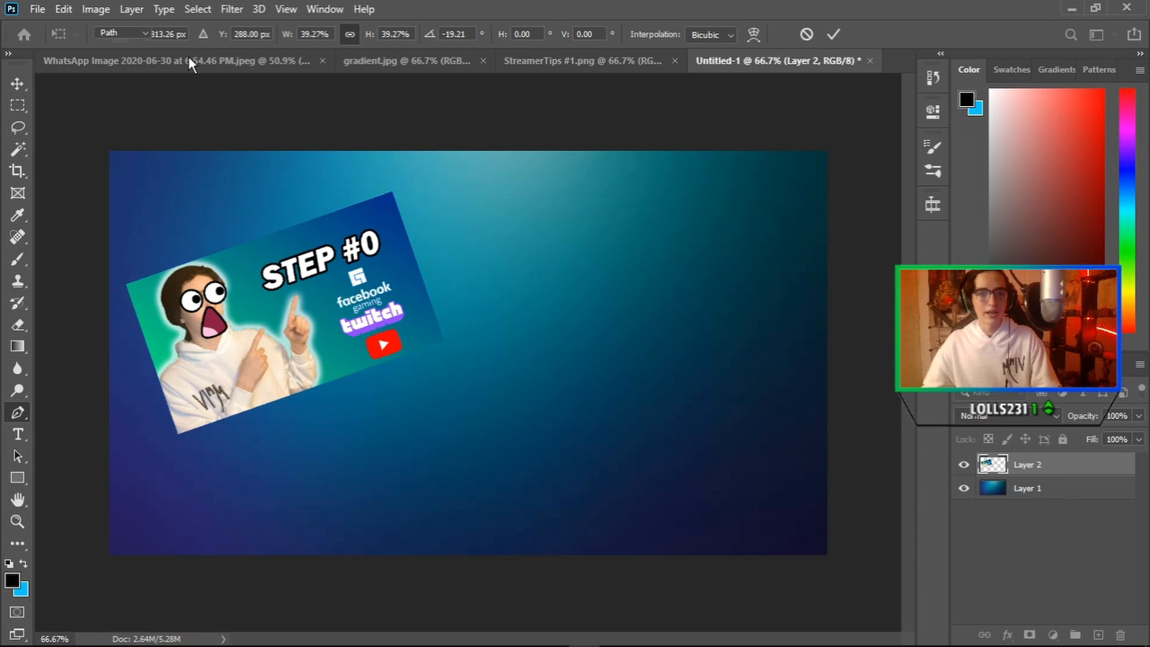
Step: Copy the selected person from the portrait photo and paste the cutout into the new document
left_click(188, 58)
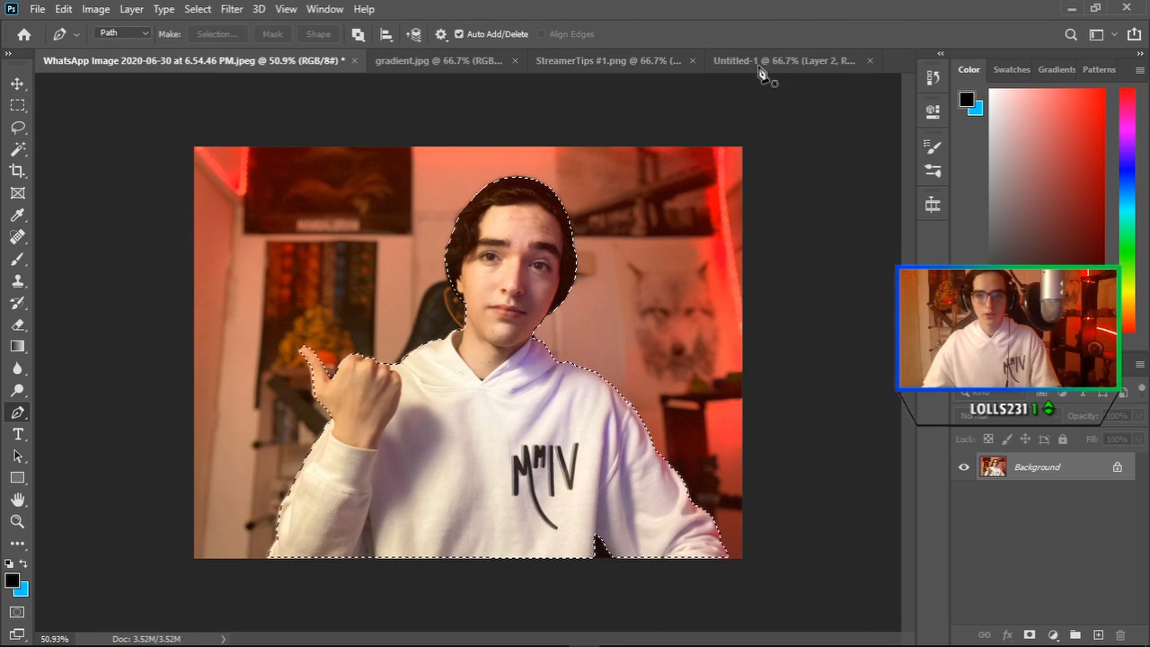
key("ctrl+c")
key("ctrl+shift+Tab")
key("ctrl+v")
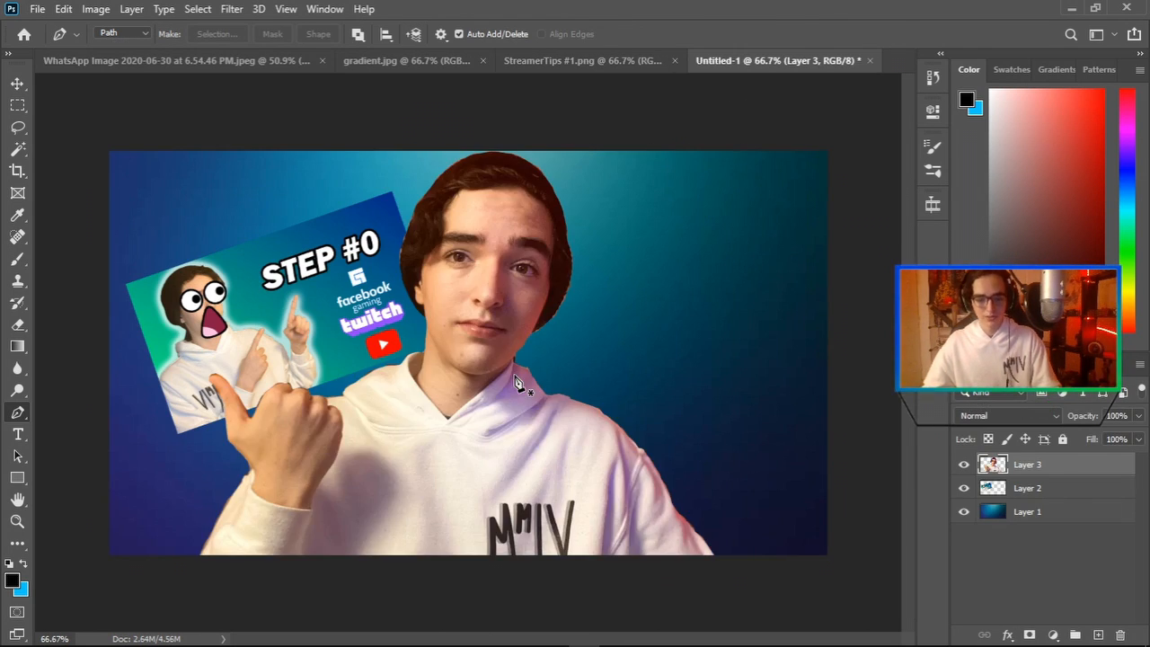
Step: Scale the portrait cutout to about 62% and place it in the canvas's lower right, with its base running past the bottom edge
key("ctrl+t")
left_click_drag(165, 149, 231, 205)
left_click_drag(430, 332, 576, 311)
left_click_drag(378, 191, 428, 234)
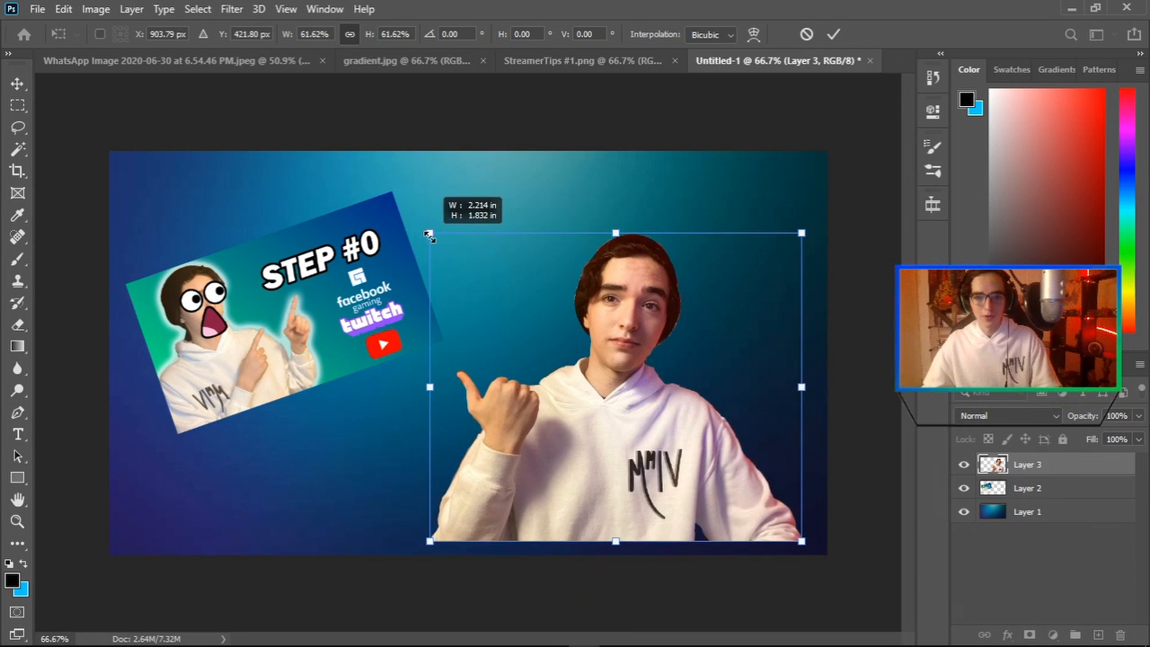
left_click_drag(509, 283, 516, 305)
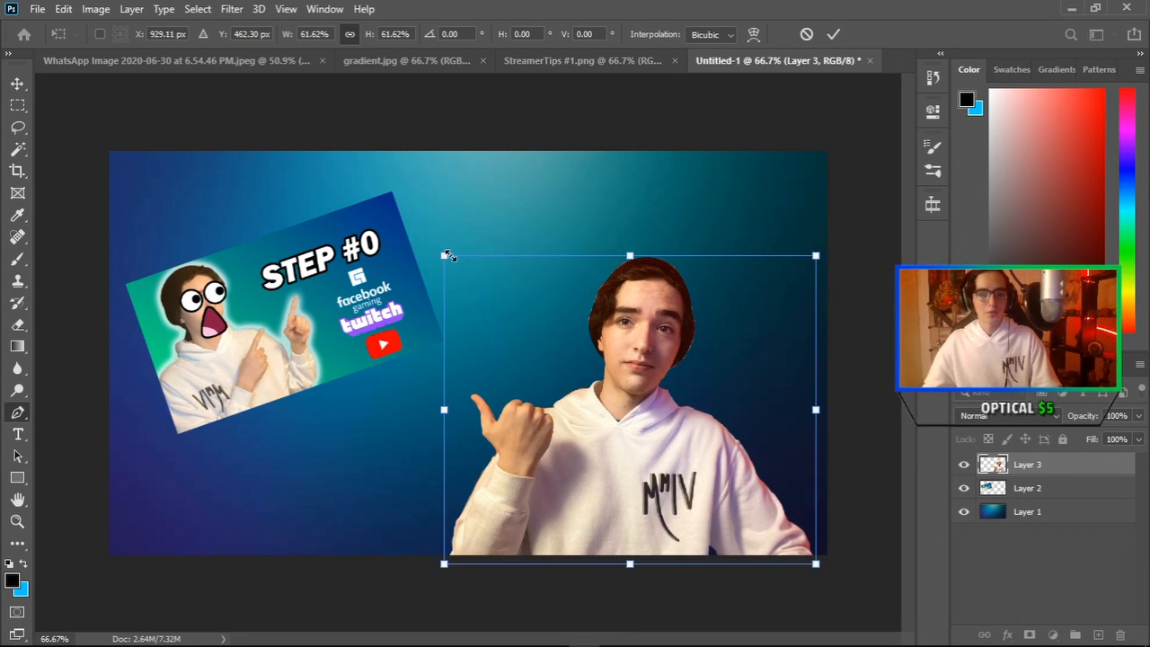
key("Return")
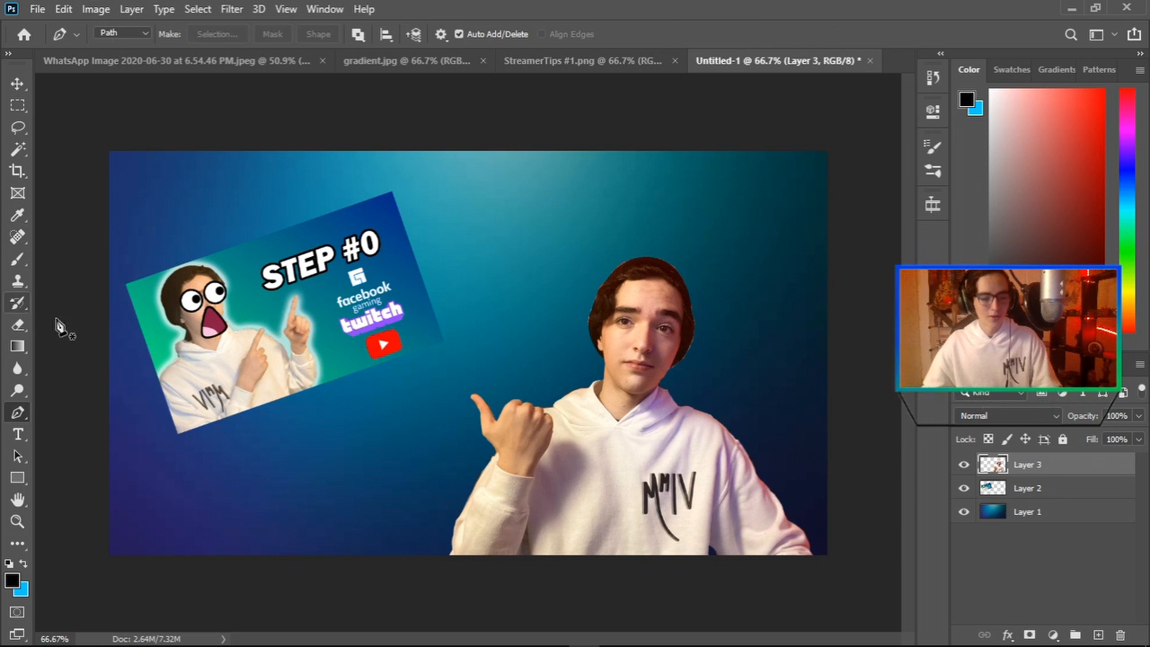
Step: Erase the leftover light fringe along the edge of the hair and beanie on the portrait cutout with a 10 px eraser
left_click(18, 324)
scroll(593, 306, "up", 10)
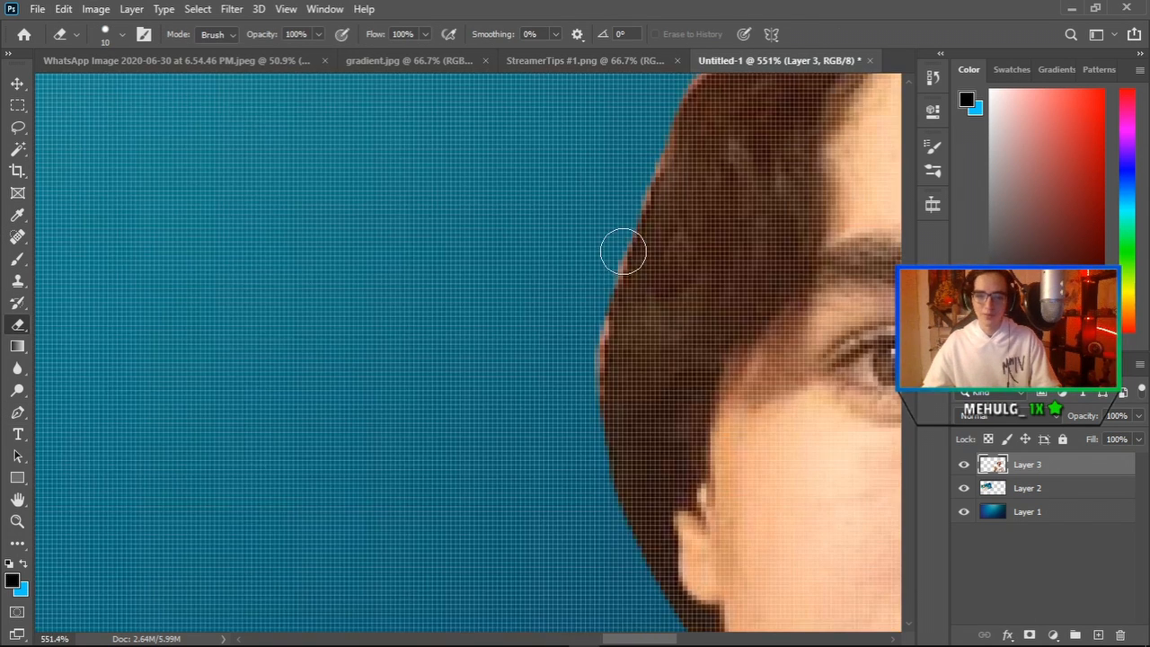
right_click(597, 295)
key("Escape")
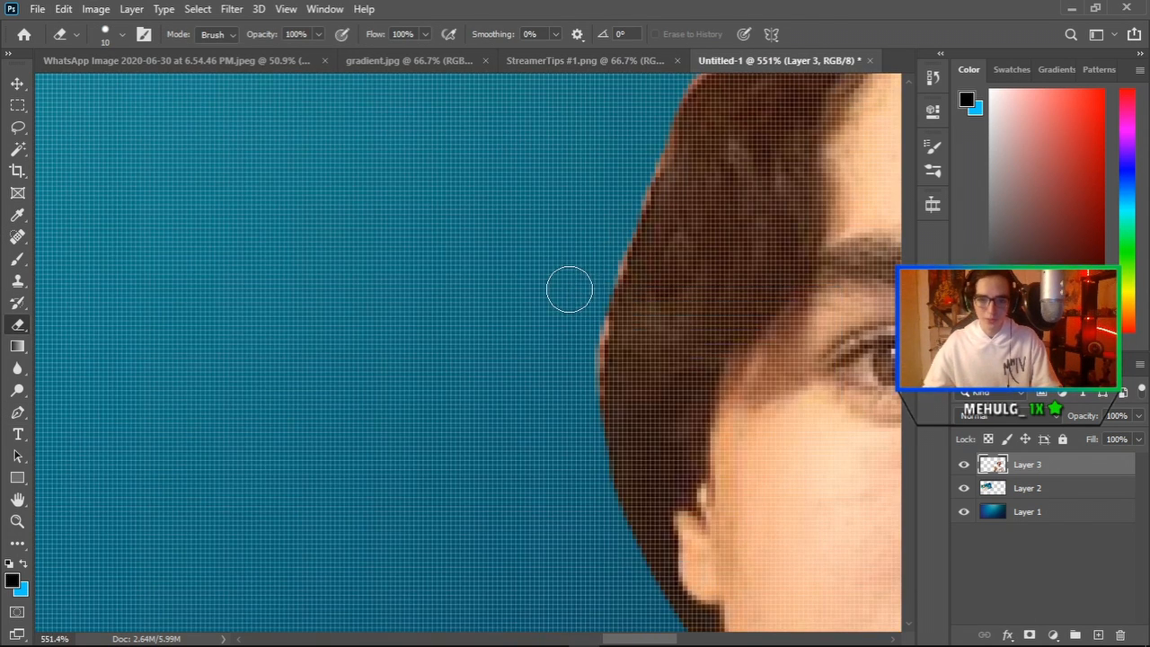
mouse_move(587, 355)
left_mouse_down()
mouse_move(581, 400)
mouse_move(598, 271)
mouse_move(652, 134)
left_mouse_up()
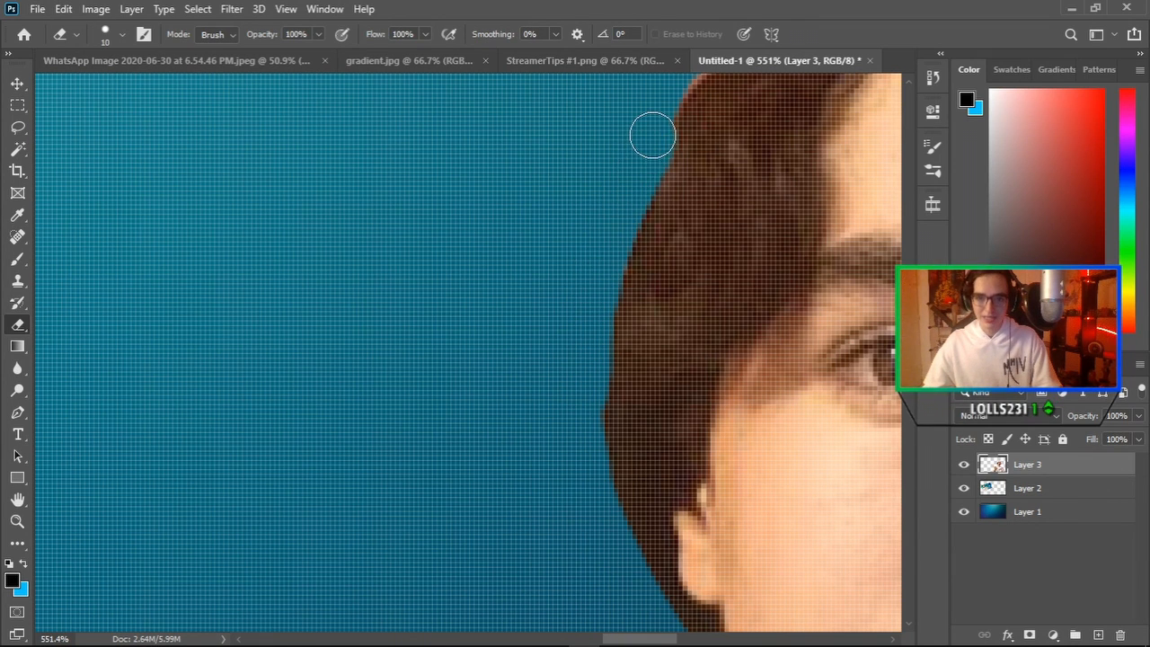
key("space")
left_click_drag(579, 169, 437, 386)
mouse_move(481, 318)
left_mouse_down()
mouse_move(524, 293)
mouse_move(591, 188)
mouse_move(634, 154)
left_mouse_up()
scroll(605, 228, "down", 12)
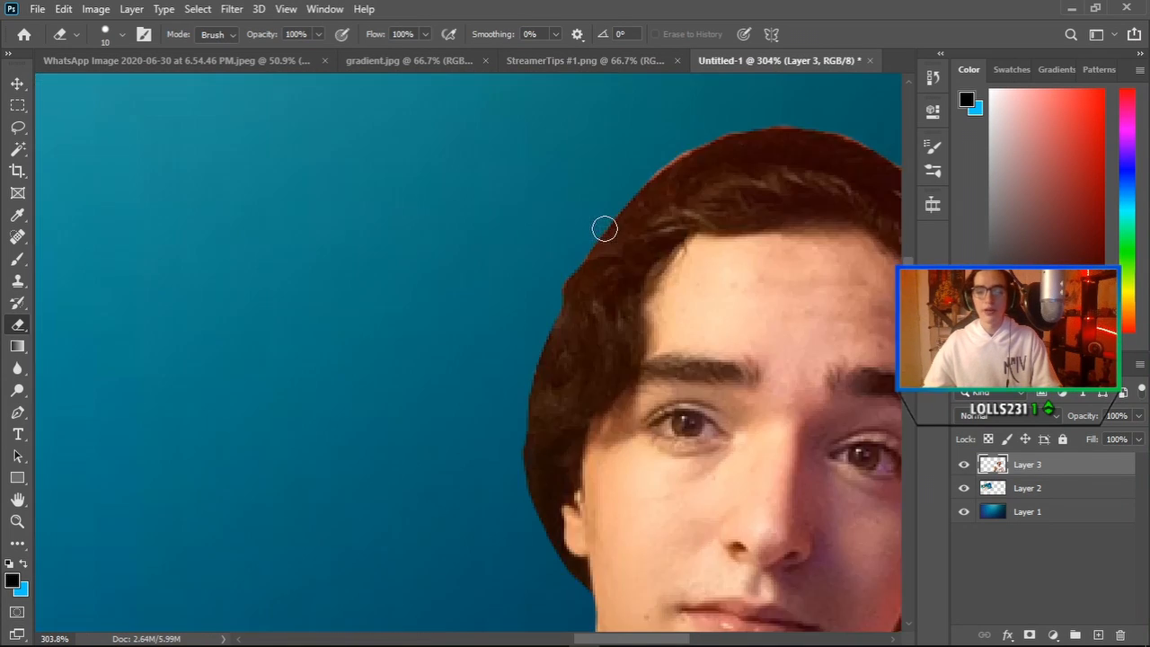
scroll(647, 258, "up", 5)
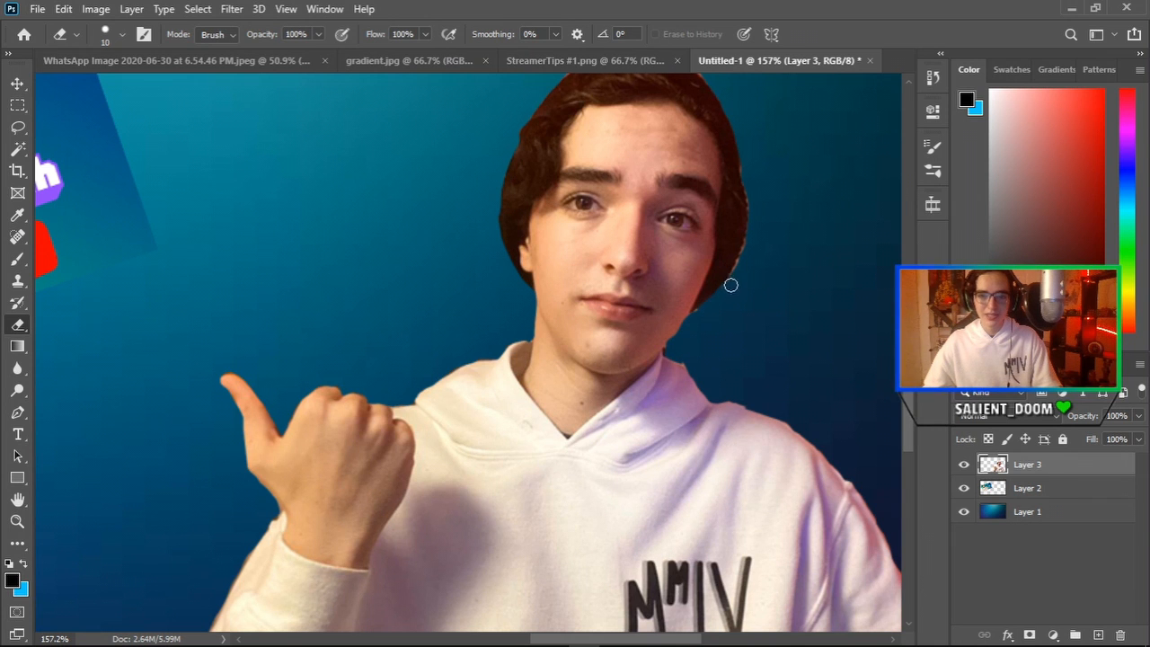
scroll(677, 288, "down", 5)
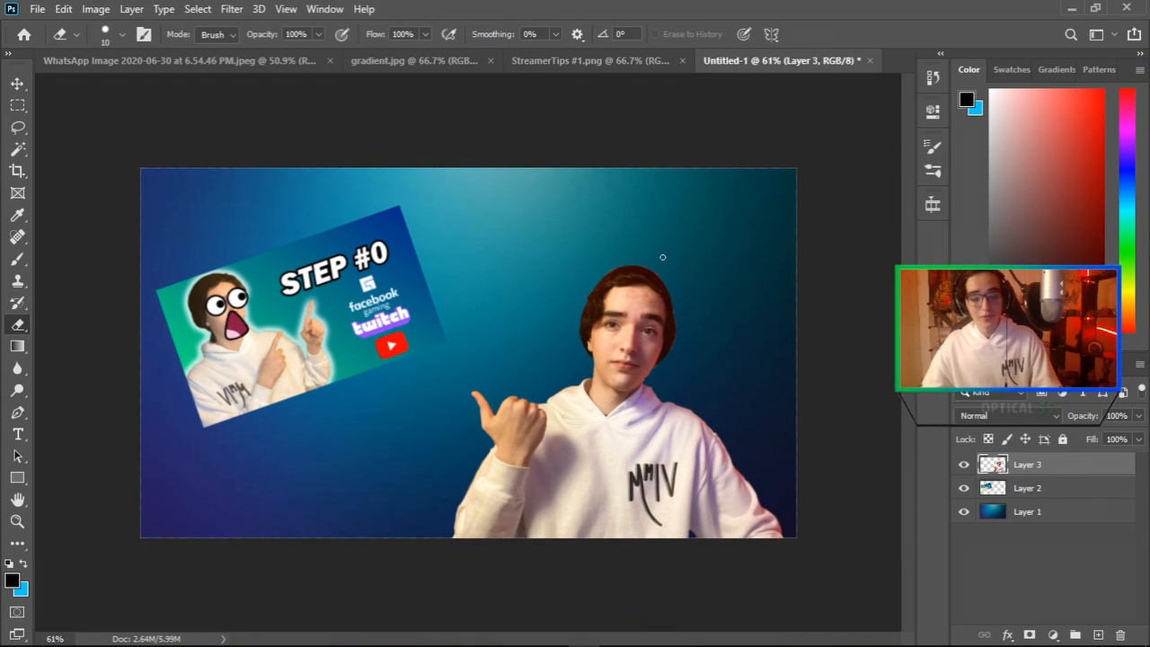
Step: Add Outer Glow and Inner Shadow effects to the portrait layer, leaving Inner Glow off
double_click(1042, 464)
left_click(1086, 468)
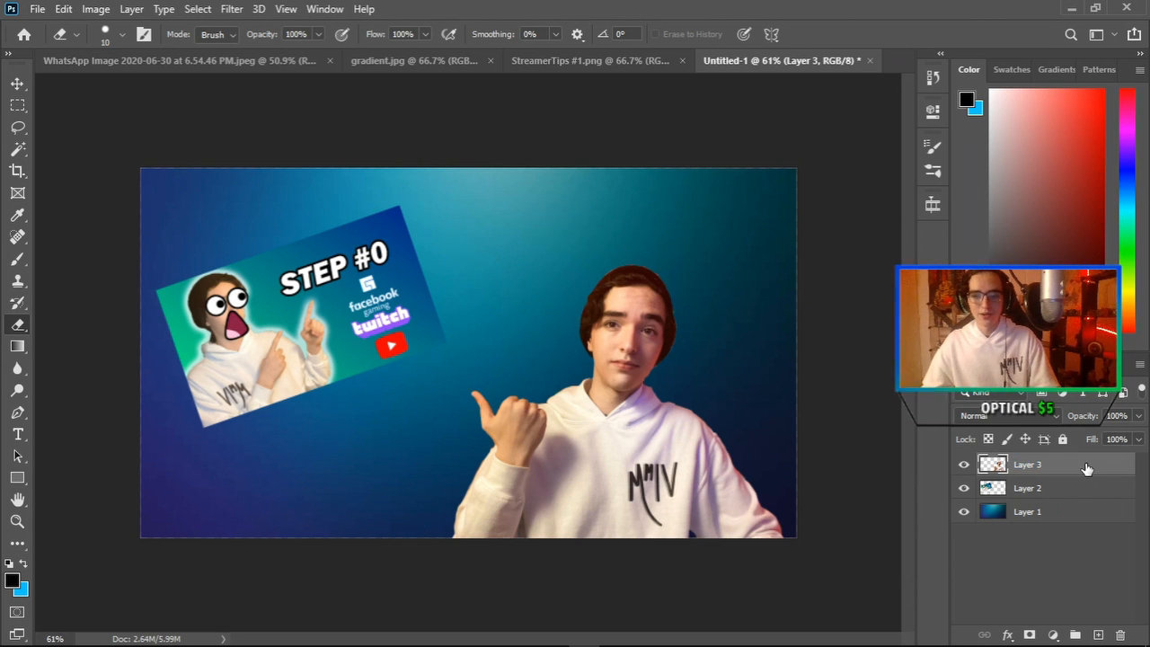
key("h")
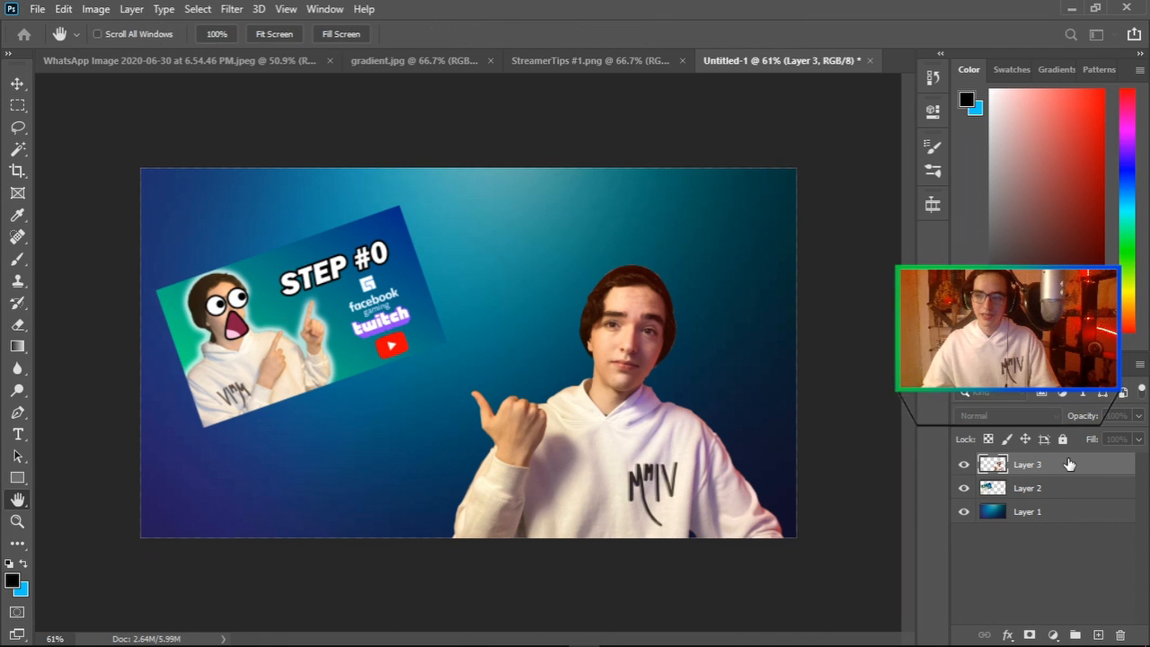
double_click(1086, 468)
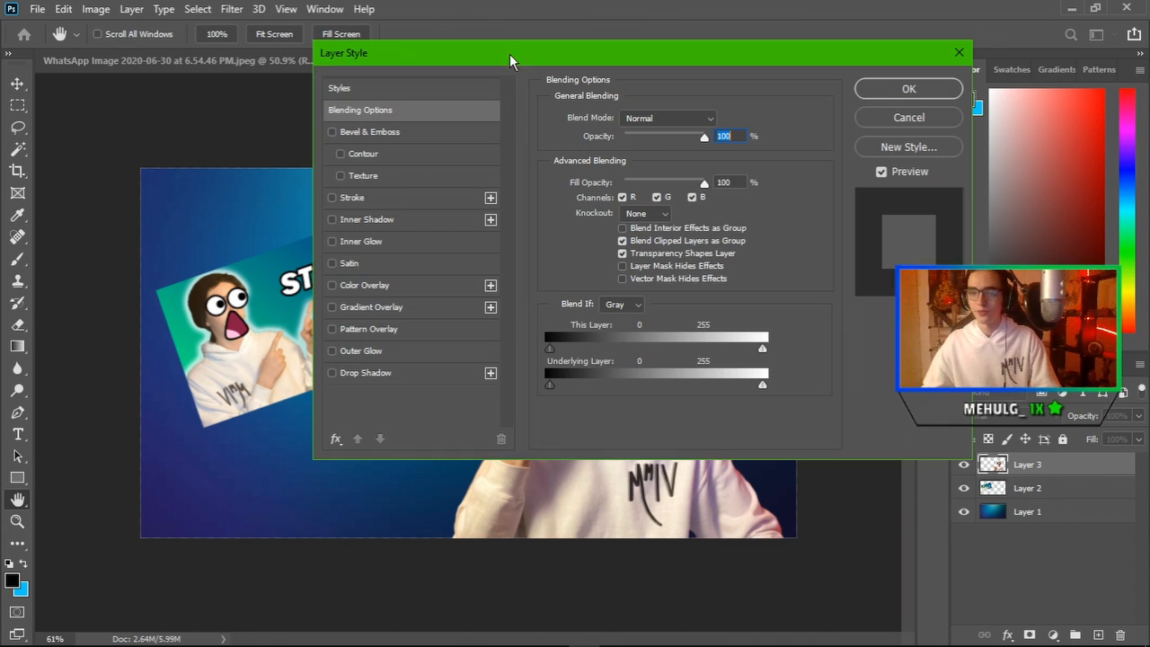
left_click(332, 351)
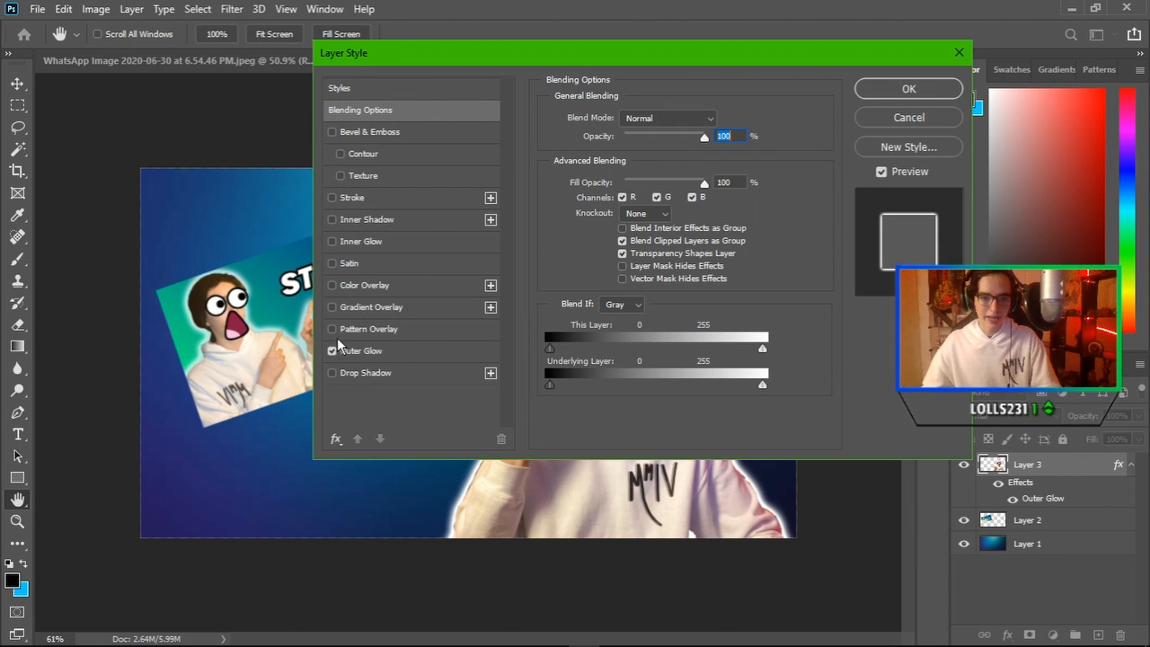
left_click(332, 243)
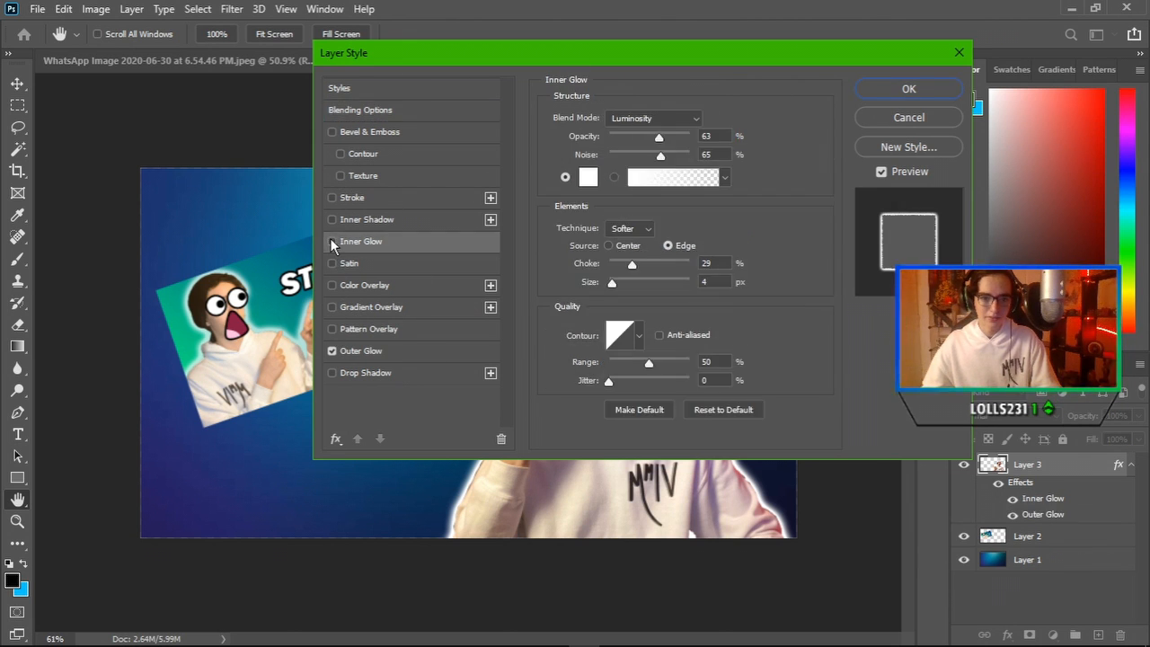
left_click(332, 243)
left_click(331, 221)
Step: Set the portrait layer's Inner Shadow size to 15 px and apply the layer style
left_click_drag(672, 54, 788, 44)
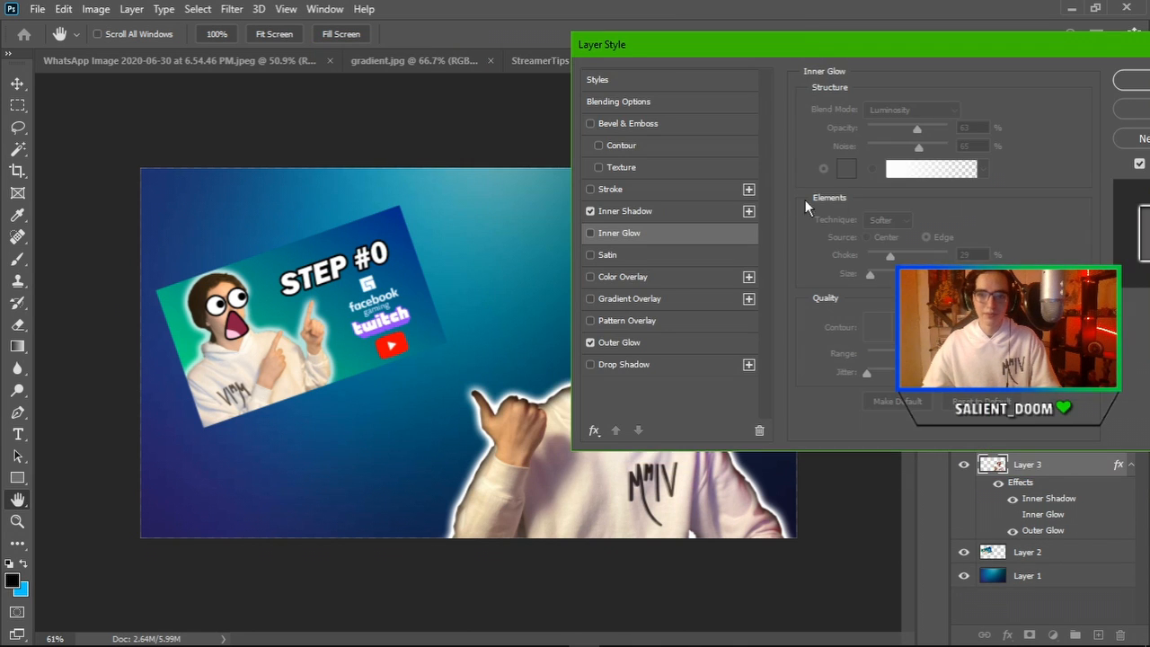
left_click(685, 209)
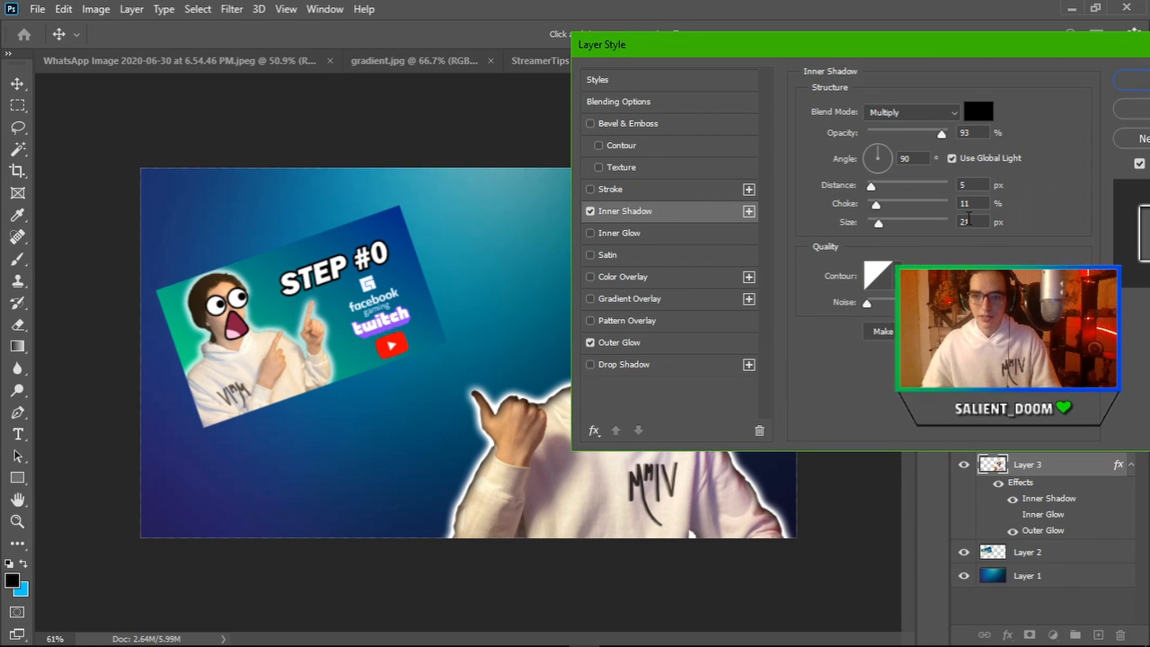
left_click_drag(970, 222, 937, 216)
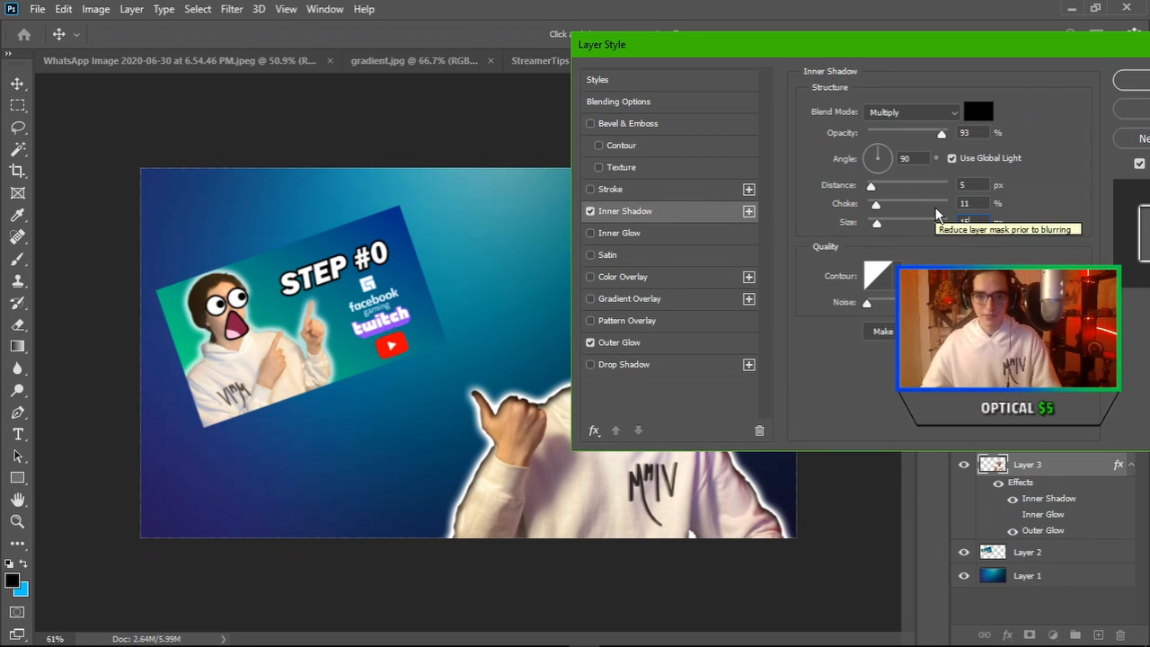
key("Return")
key("e")
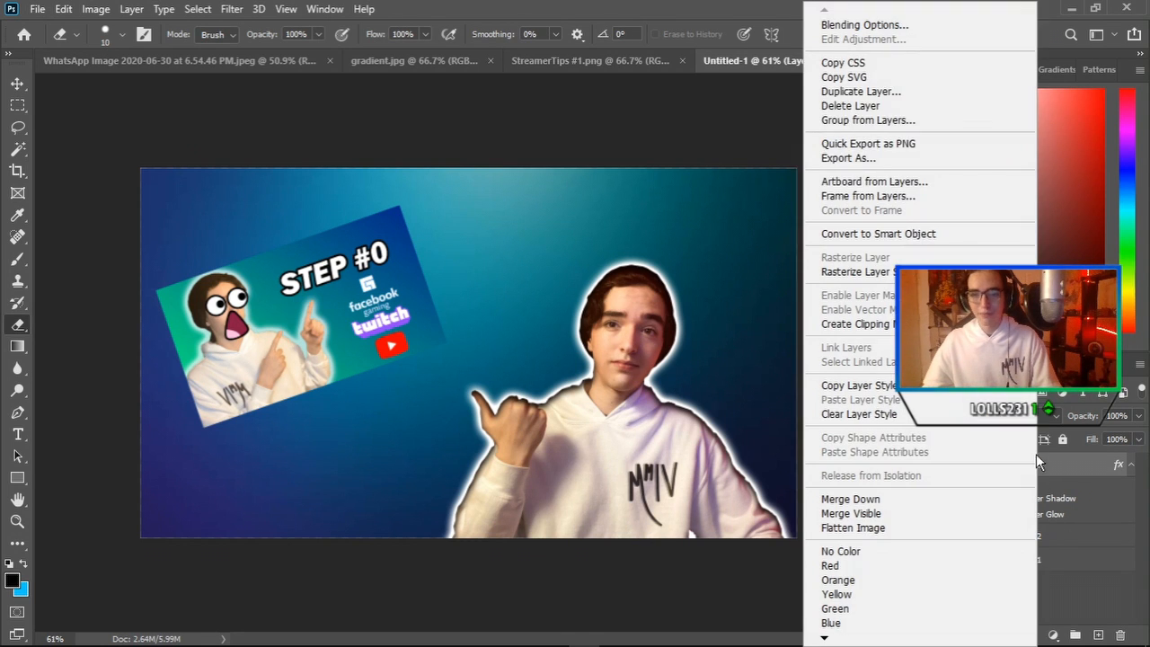
Step: Copy the portrait layer's style and paste it onto the tilted StreamerTips image layer
right_click(1036, 455)
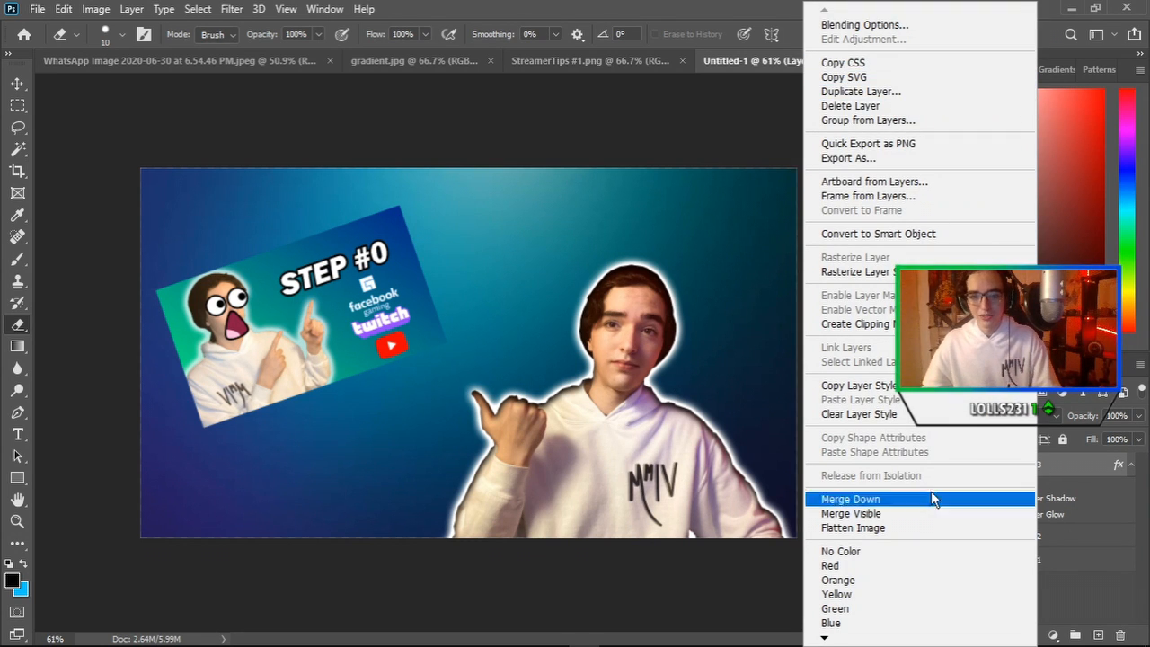
left_click(912, 388)
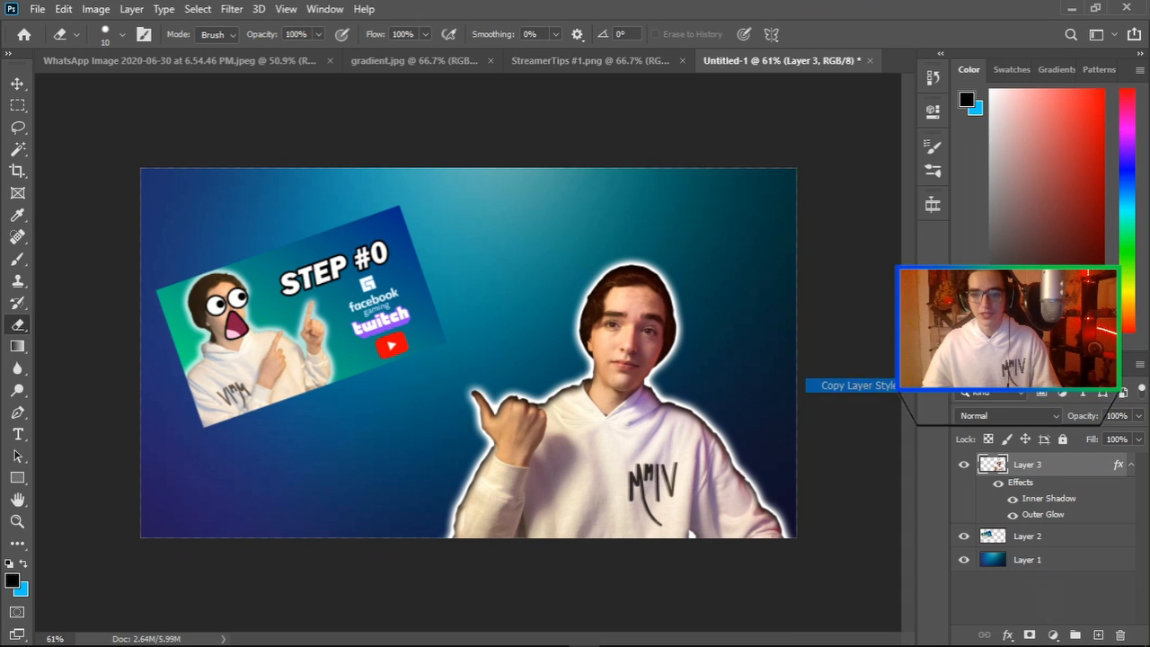
left_click(1038, 543)
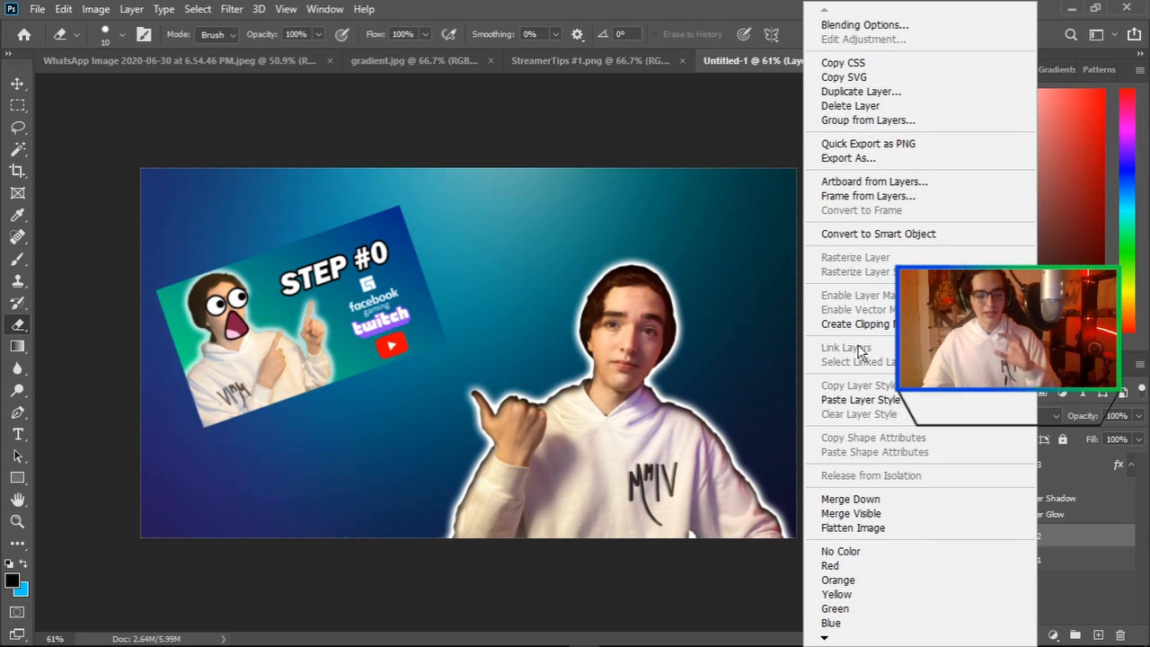
left_click(854, 401)
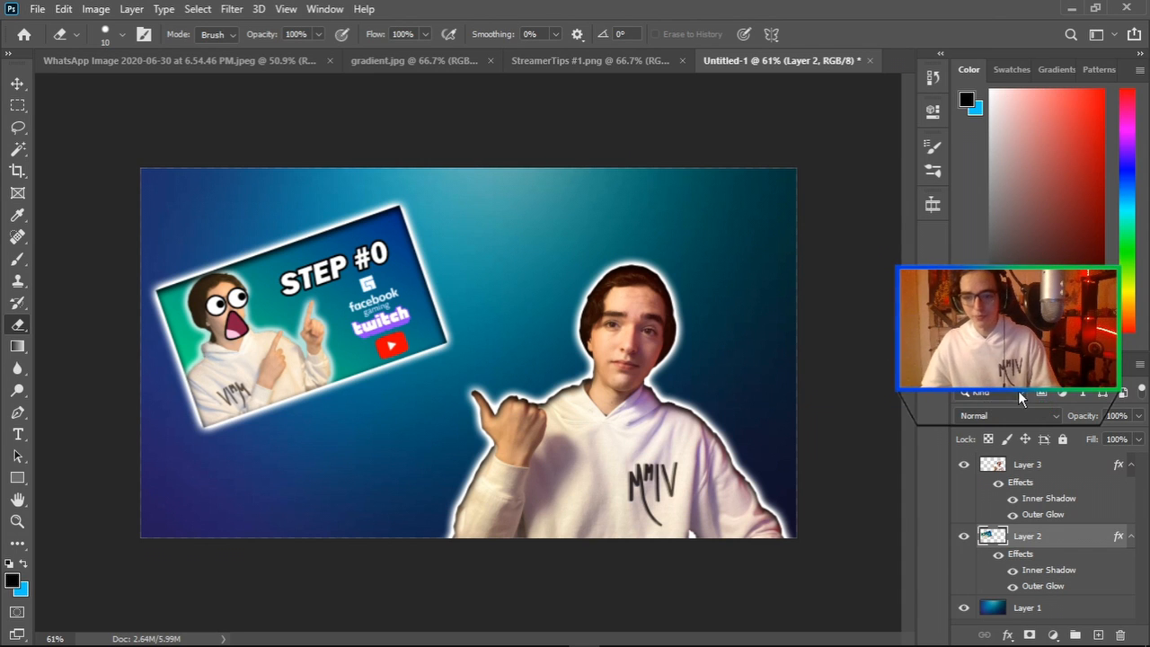
Step: Turn off the StreamerTips image layer's Inner Shadow and set its Outer Glow colour to black (000000)
double_click(1042, 586)
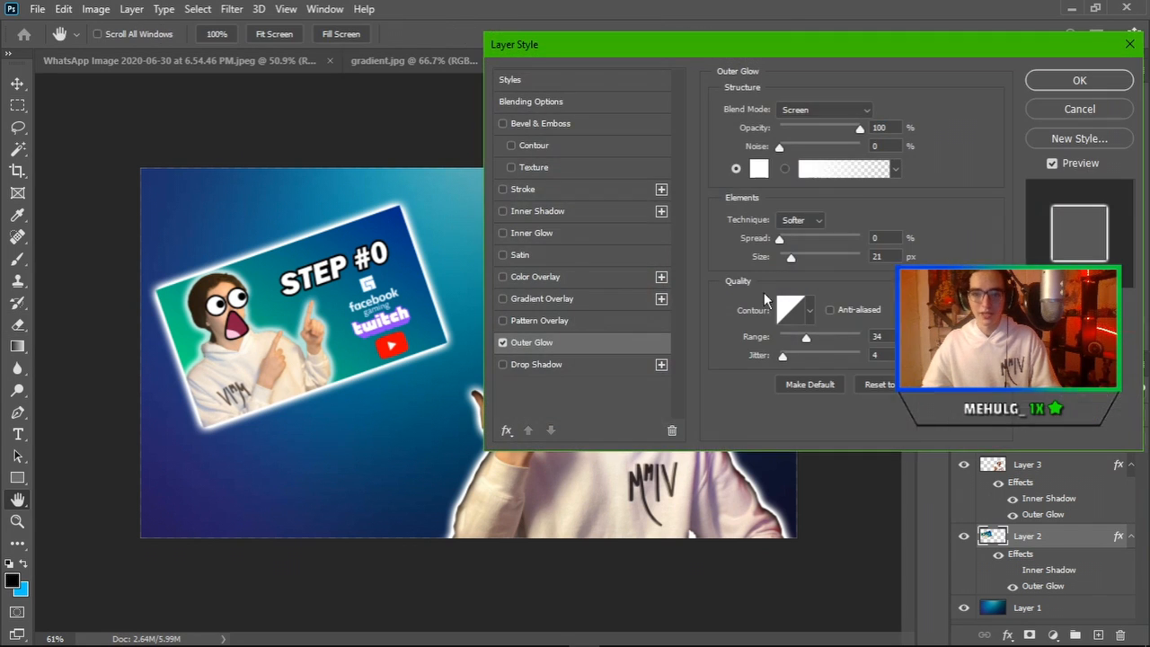
left_click(758, 169)
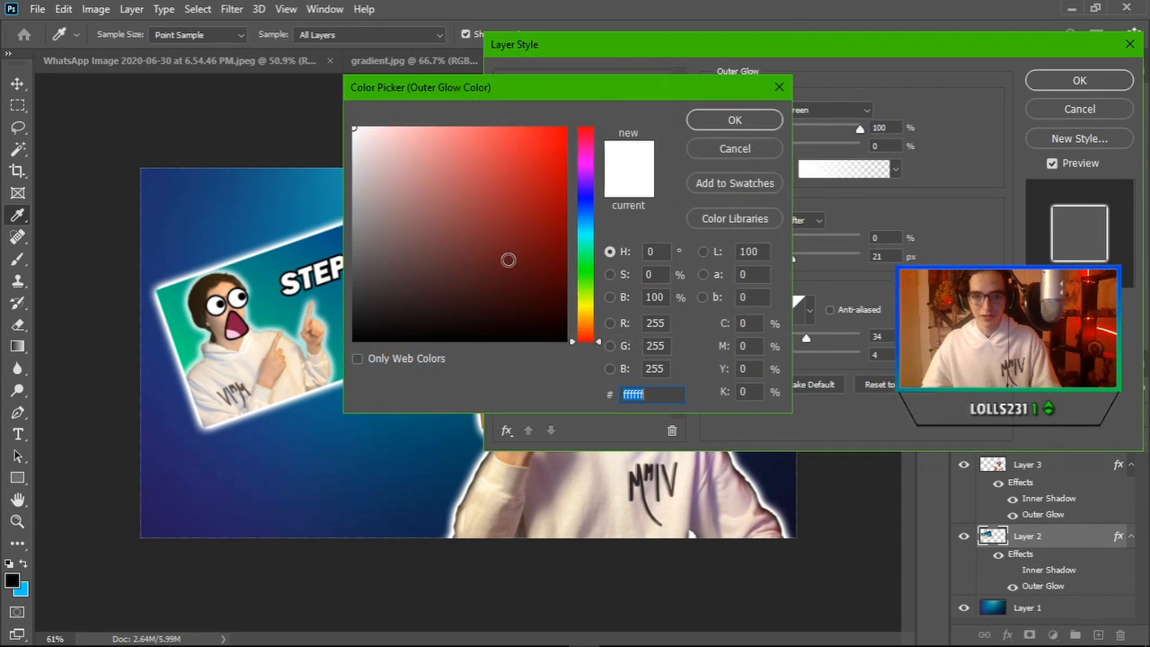
left_click_drag(510, 261, 575, 349)
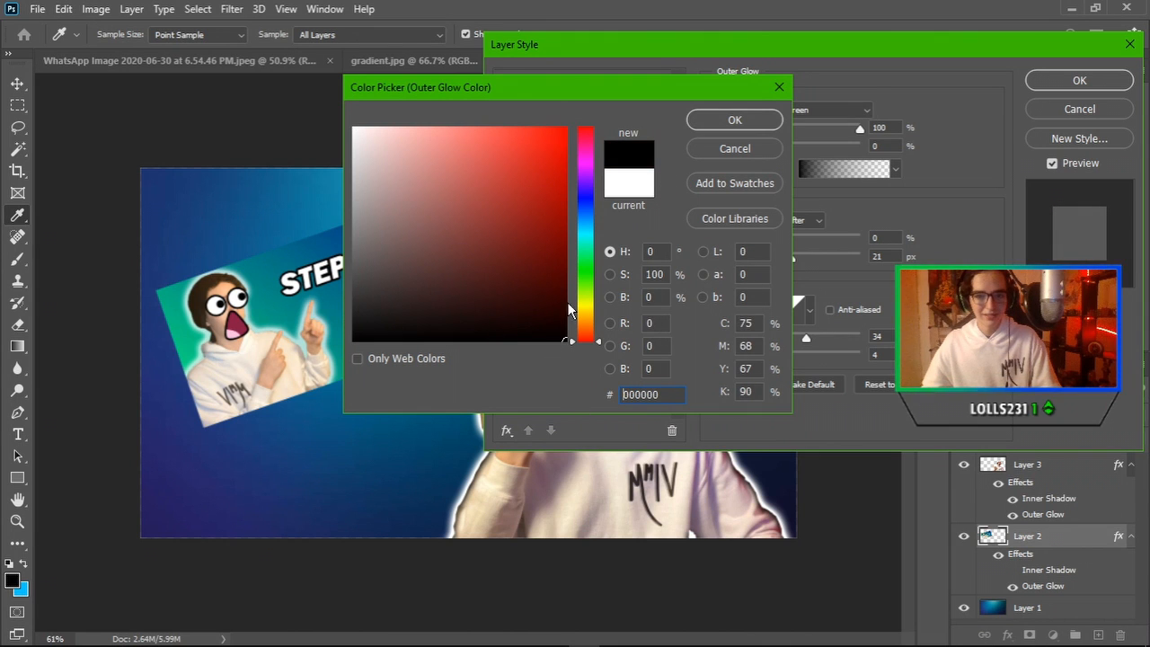
left_click(724, 123)
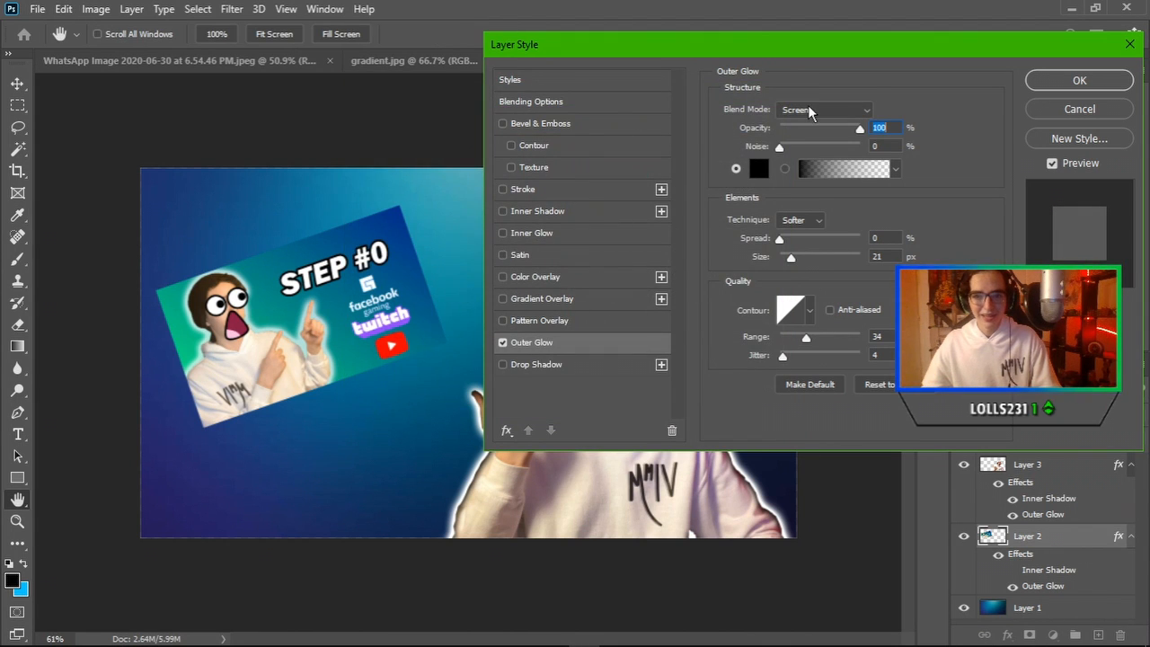
Step: Try an Outer Glow noise of 94% with the greyish colour 817474 on the StreamerTips image layer
left_click_drag(779, 146, 861, 151)
left_click(759, 168)
left_click(383, 213)
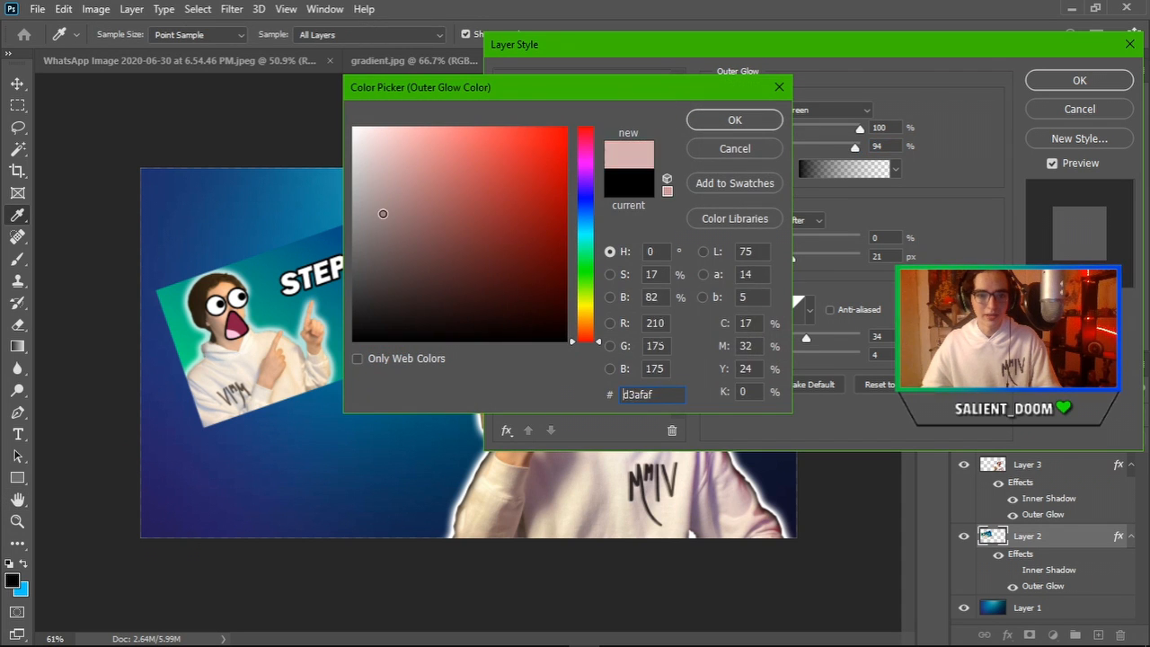
mouse_move(382, 213)
left_mouse_down()
mouse_move(380, 240)
mouse_move(374, 232)
left_mouse_up()
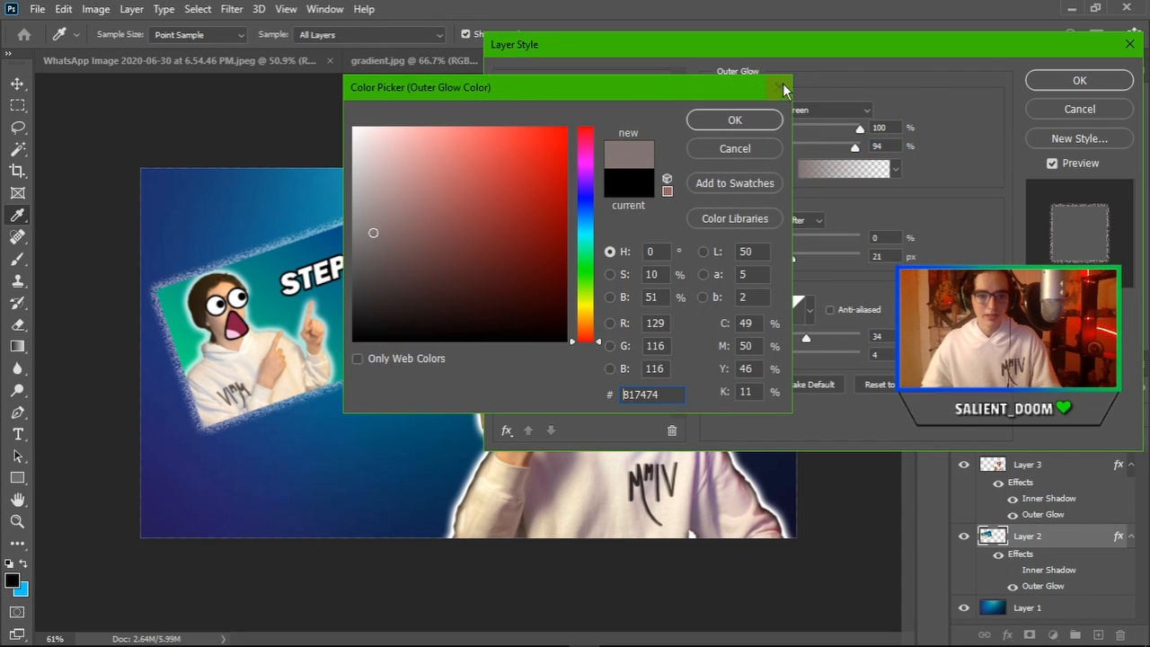
left_click(734, 119)
Step: Set the StreamerTips layer's Outer Glow blend mode to Normal and its noise to 0%
left_click(813, 109)
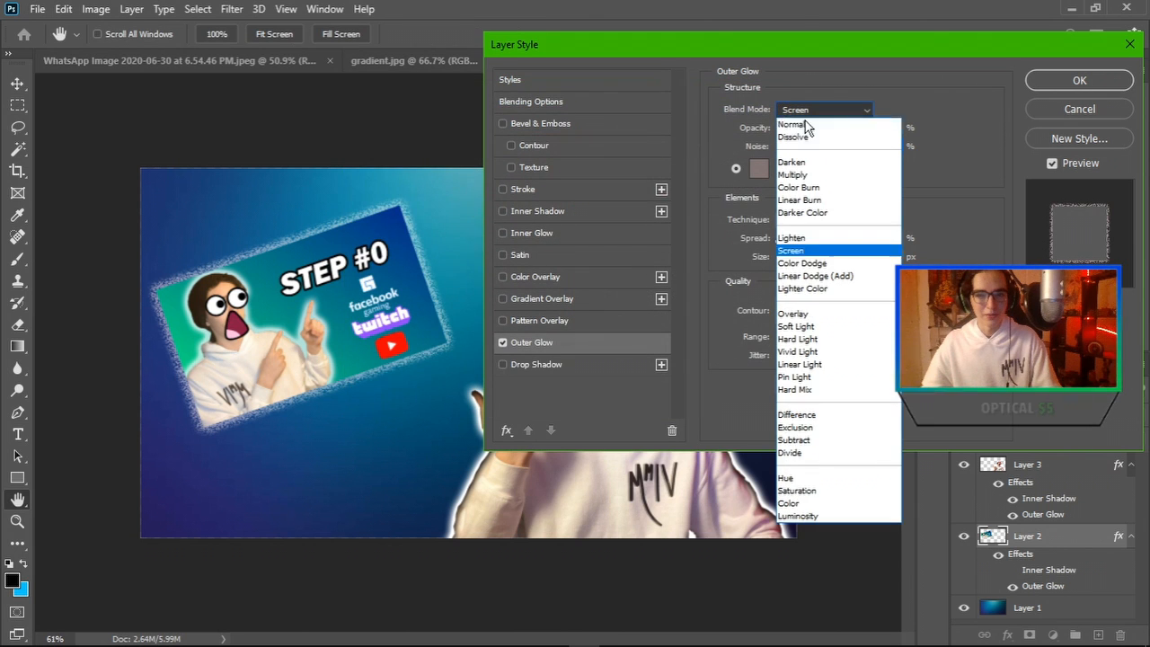
left_click(807, 119)
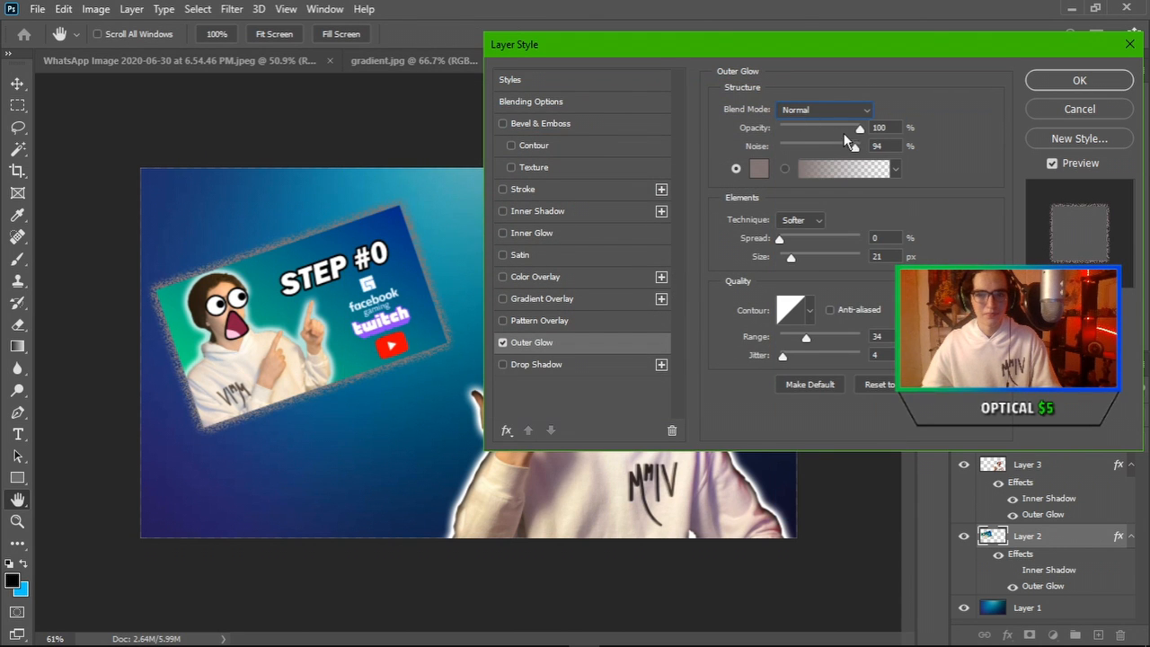
left_click_drag(851, 145, 742, 147)
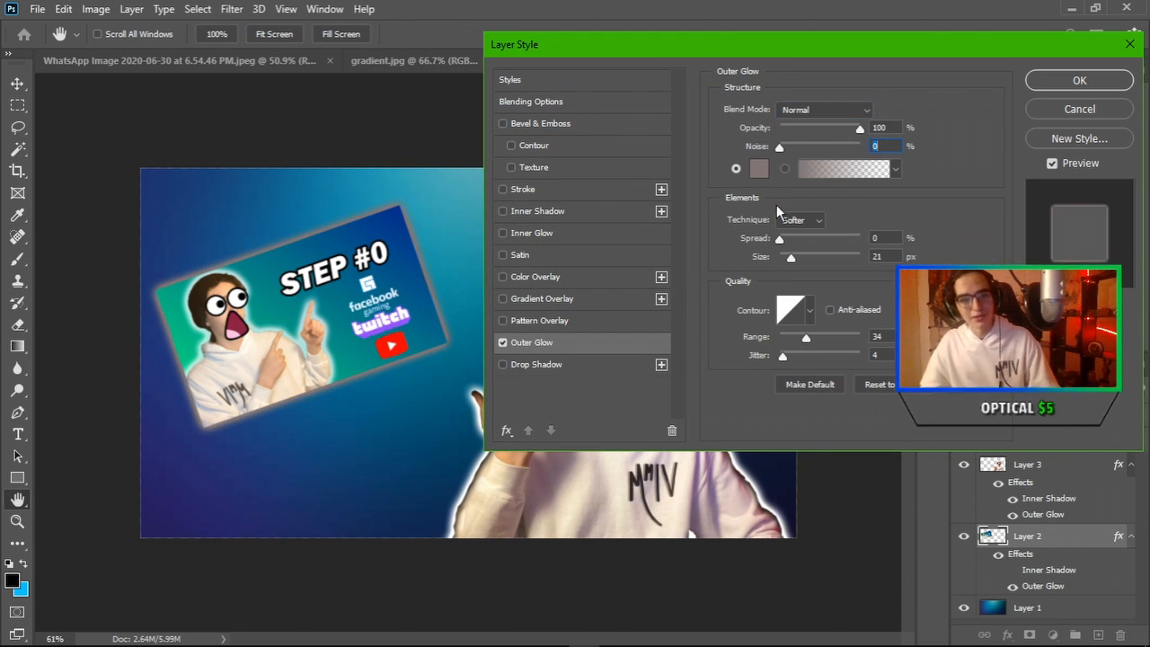
Step: Change the StreamerTips image's Outer Glow colour to bright green and apply the layer style
left_click(759, 168)
mouse_move(539, 175)
left_mouse_down()
mouse_move(561, 129)
mouse_move(550, 196)
left_mouse_up()
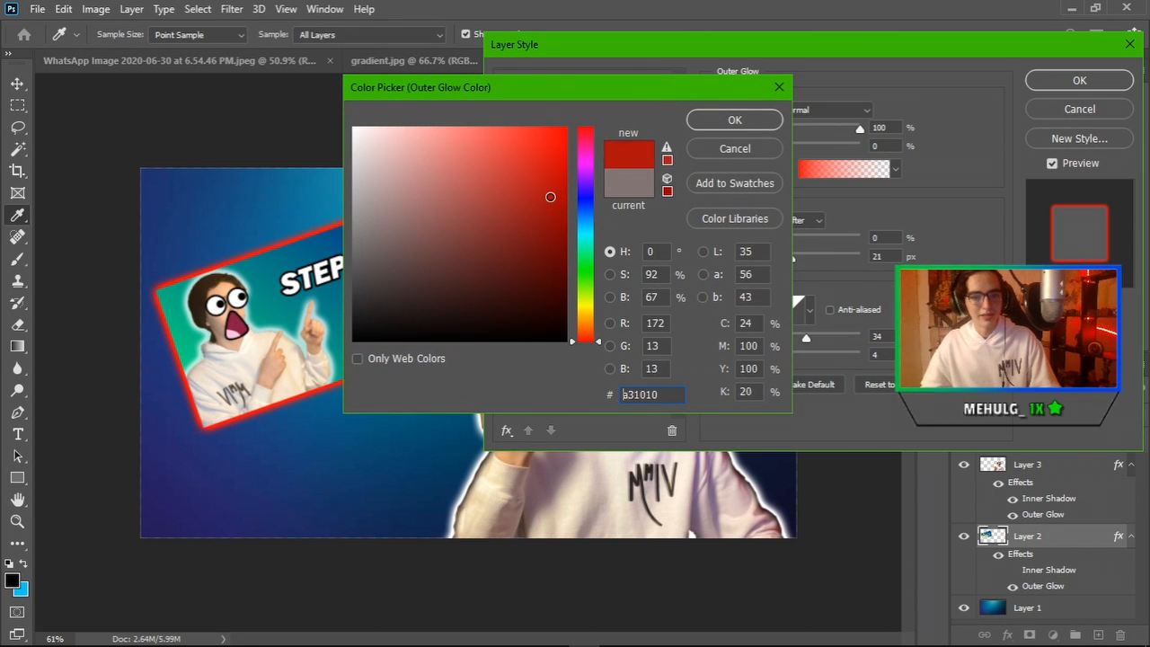
mouse_move(586, 254)
left_mouse_down()
mouse_move(590, 235)
mouse_move(585, 278)
left_mouse_up()
left_click_drag(552, 179, 551, 105)
left_click(732, 119)
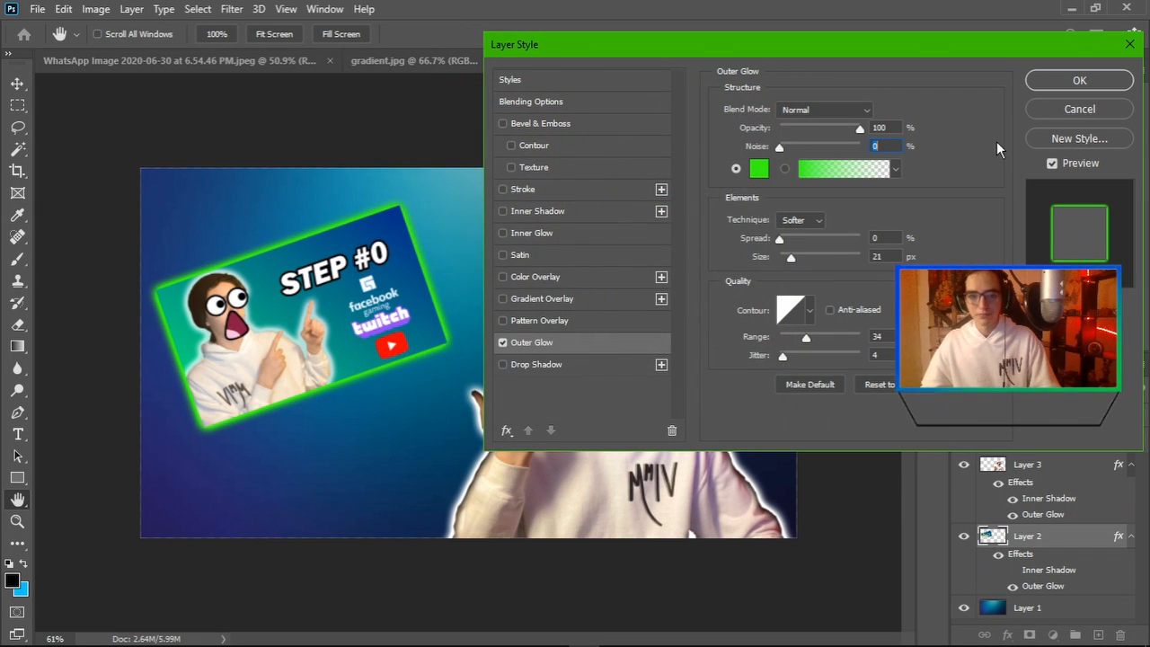
left_click(1078, 81)
key("e")
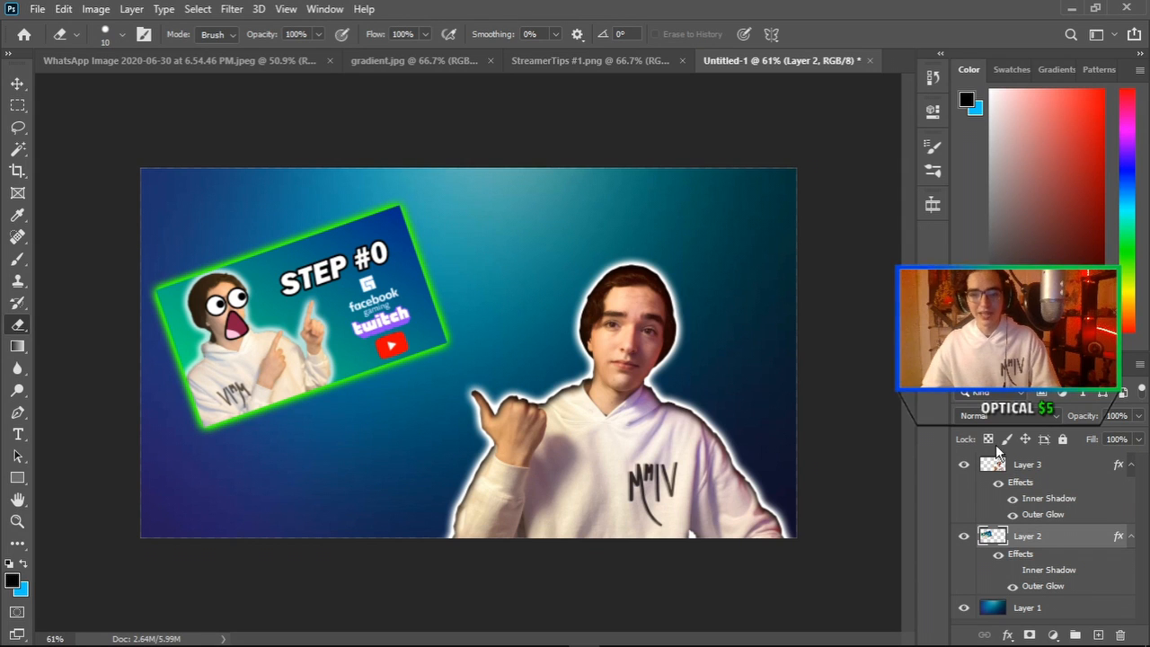
Step: Add the text "How?" in a text box above the portrait's head, in white 36 pt Franklin Gothic Heavy Italic
left_click(18, 434)
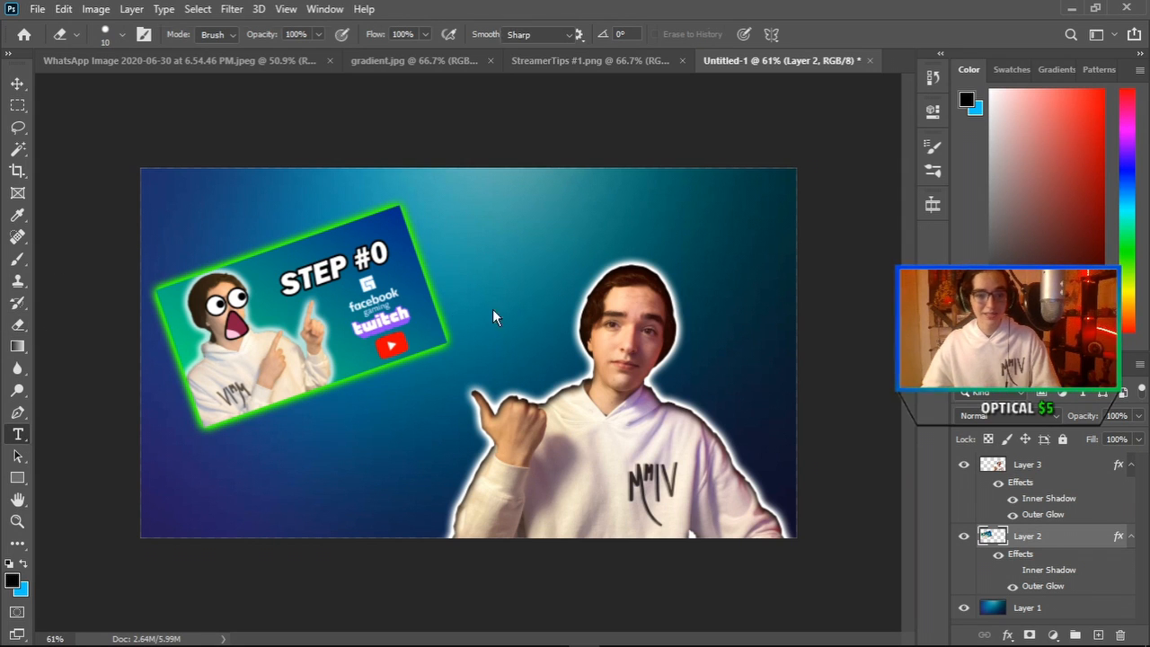
left_click_drag(495, 185, 778, 248)
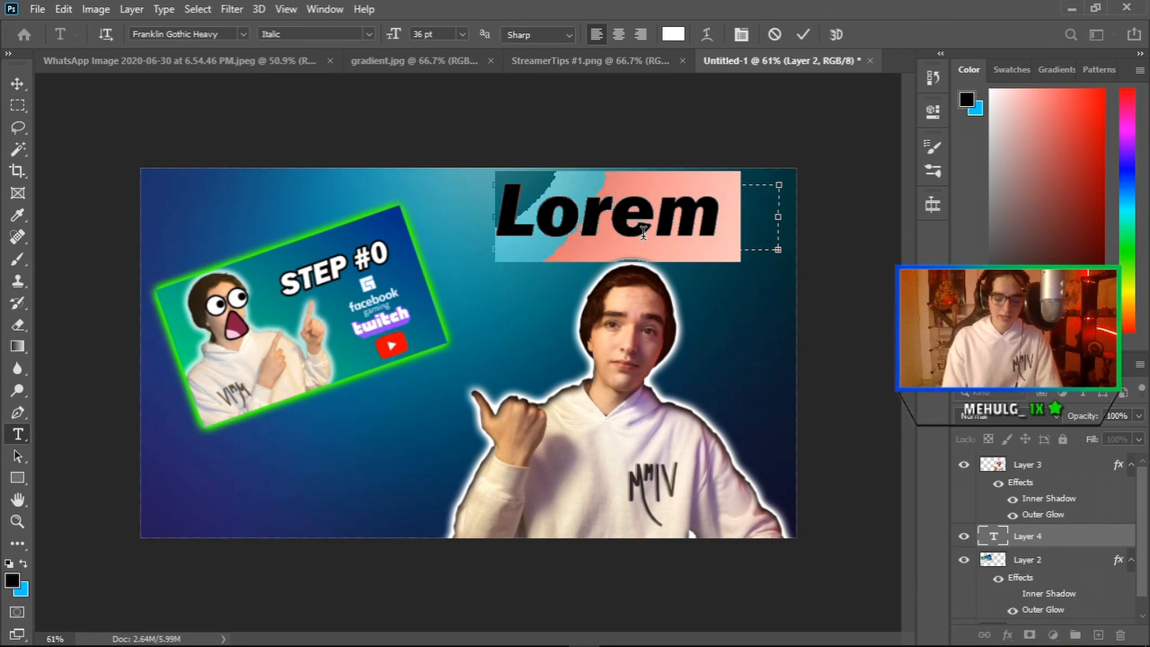
type("How")
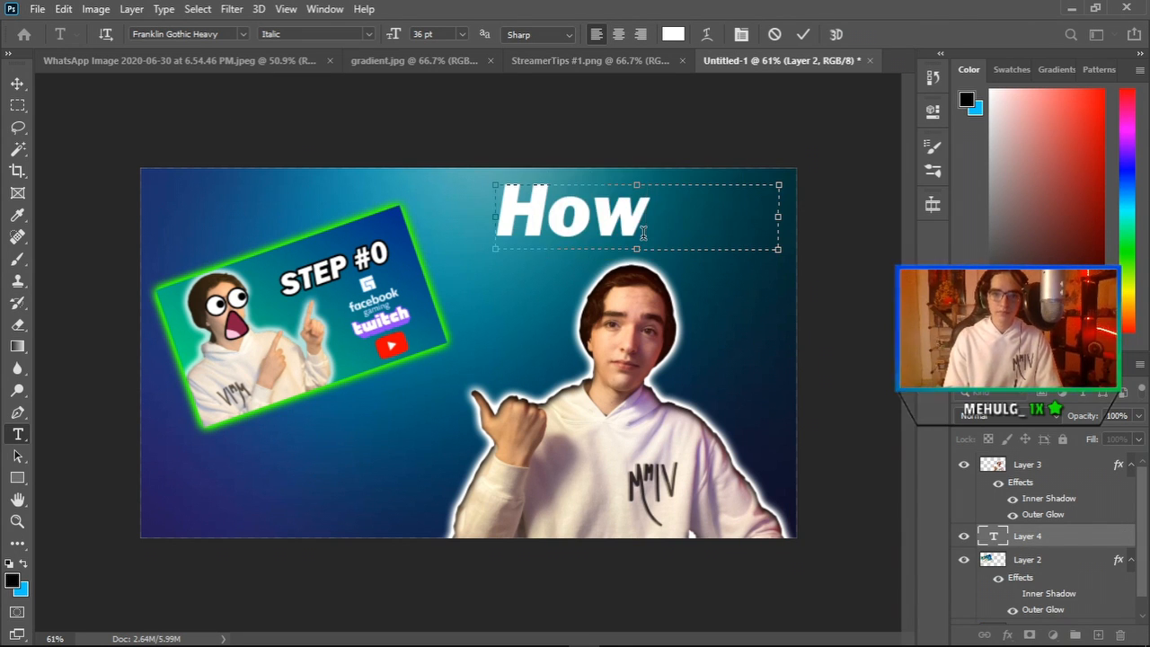
type("_")
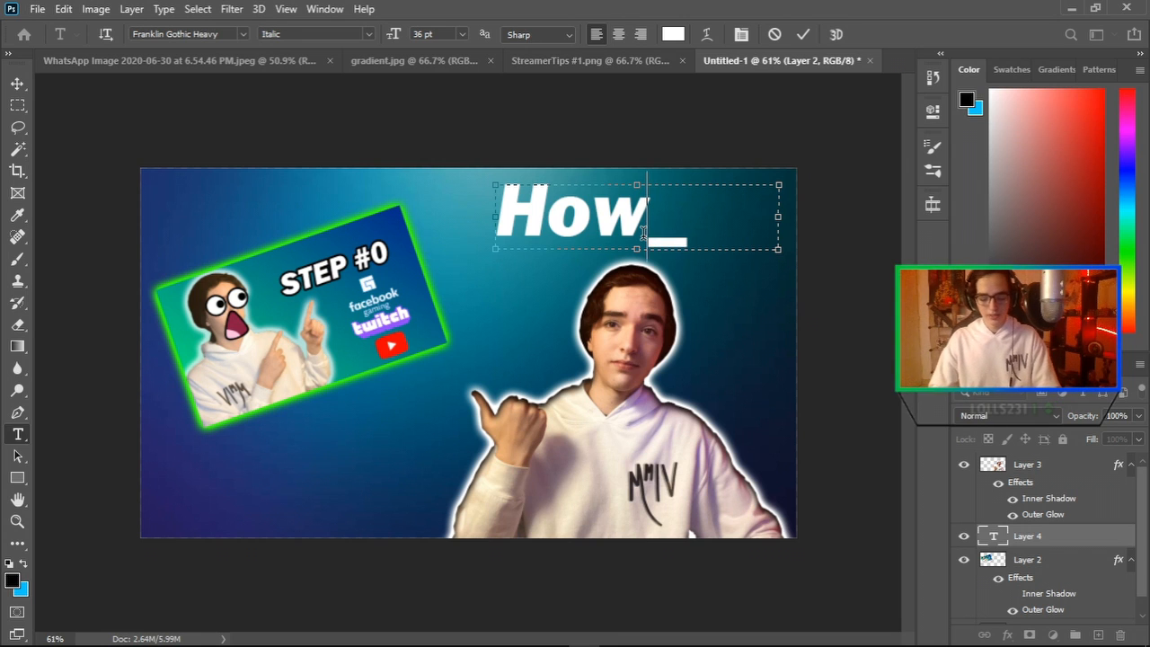
key("BackSpace")
type("?")
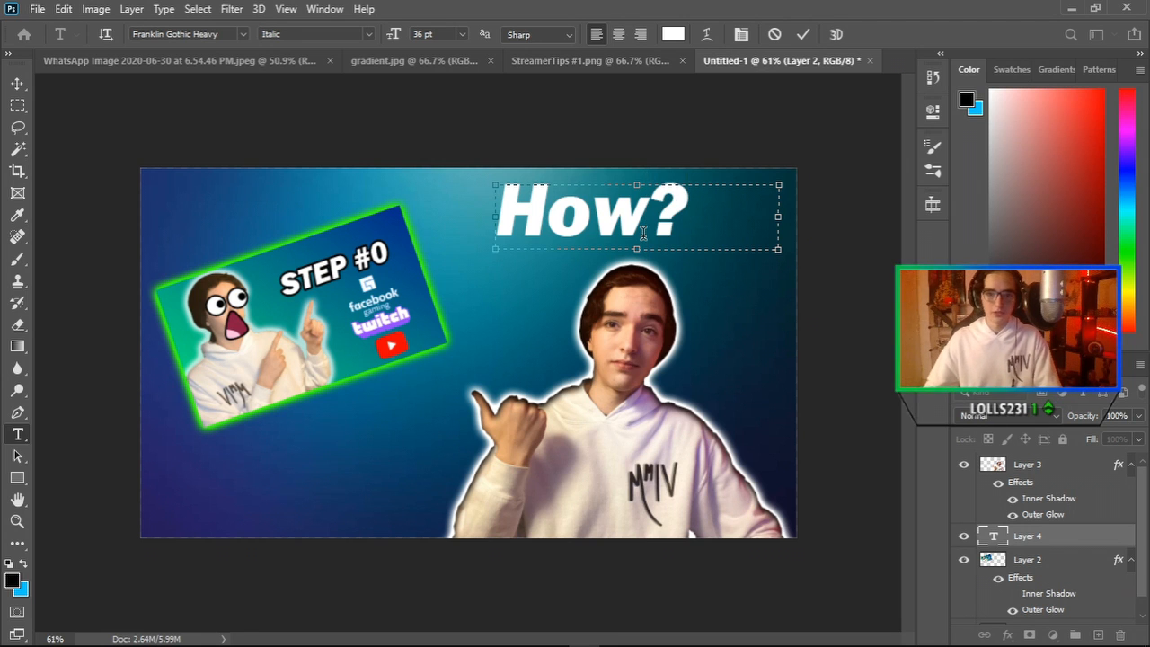
left_click(1042, 536)
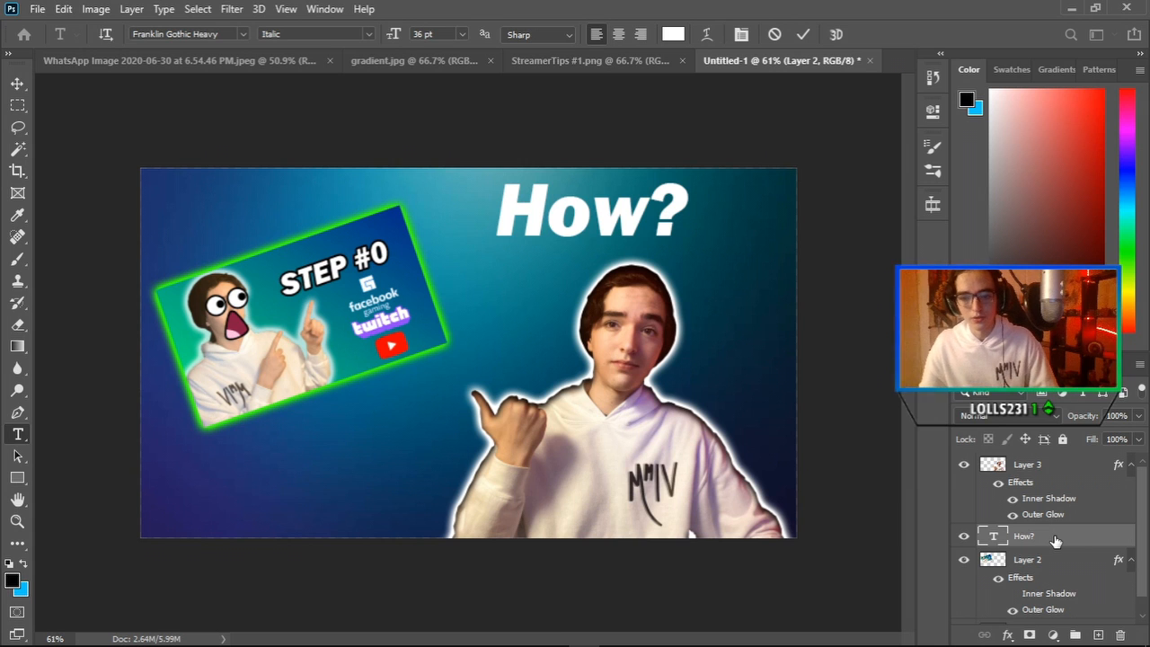
Step: Turn on the Stroke and the pink-to-blue Gradient Overlay effects for the "How?" text layer
double_click(1056, 538)
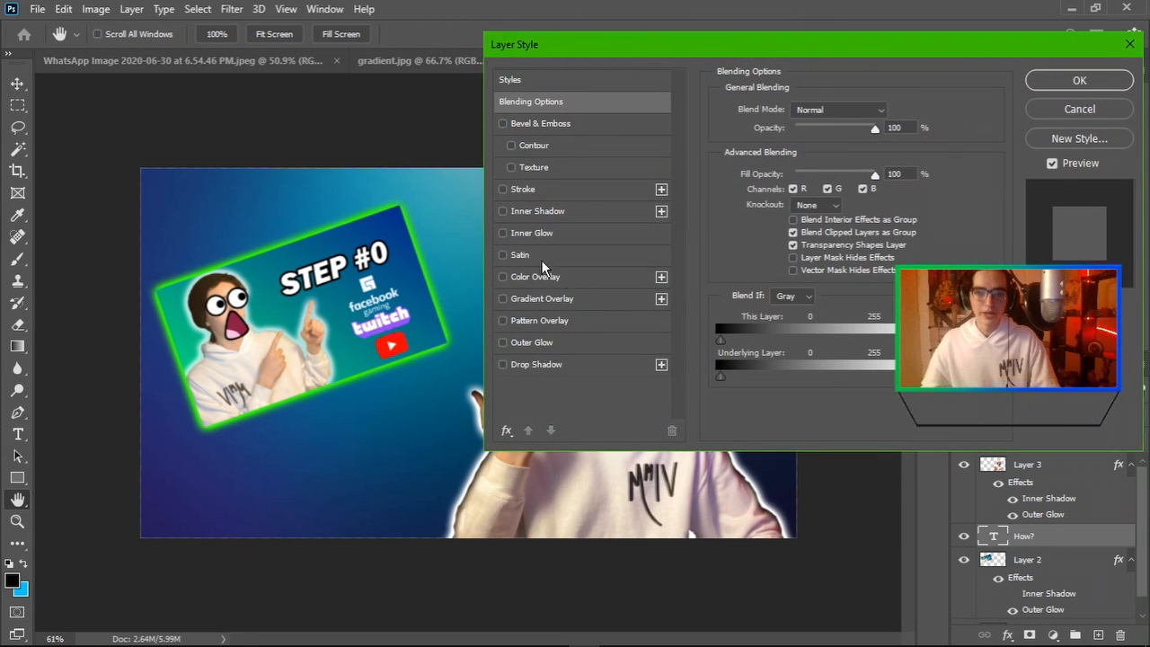
left_click(503, 189)
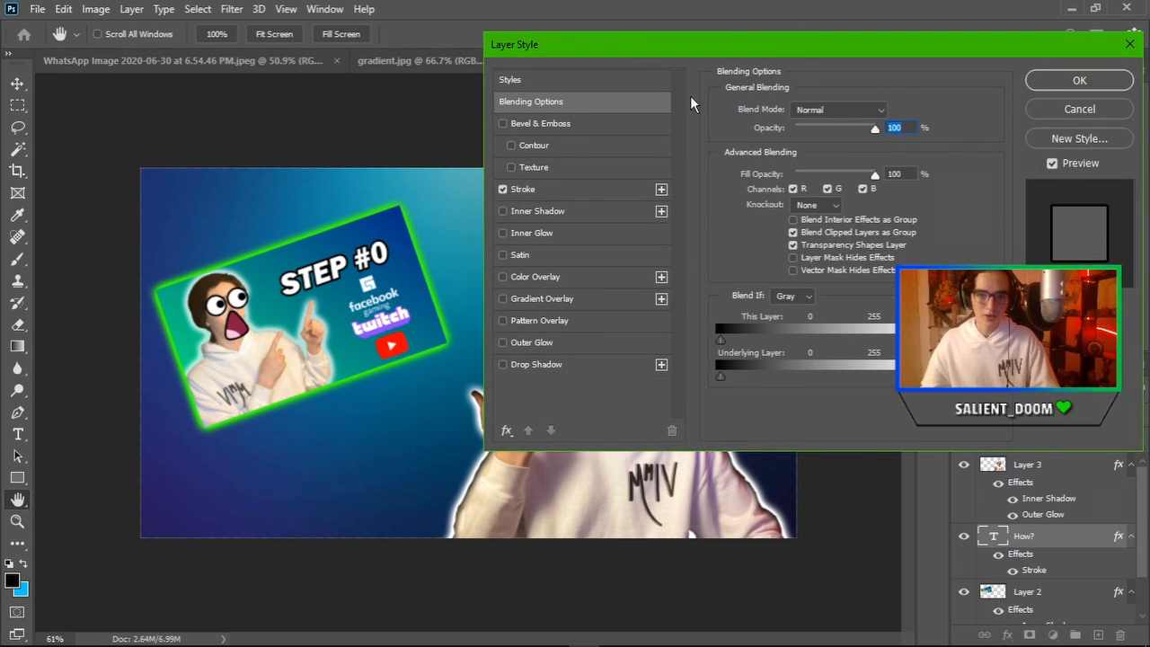
key("Return")
left_click_drag(1149, 72, 663, 48)
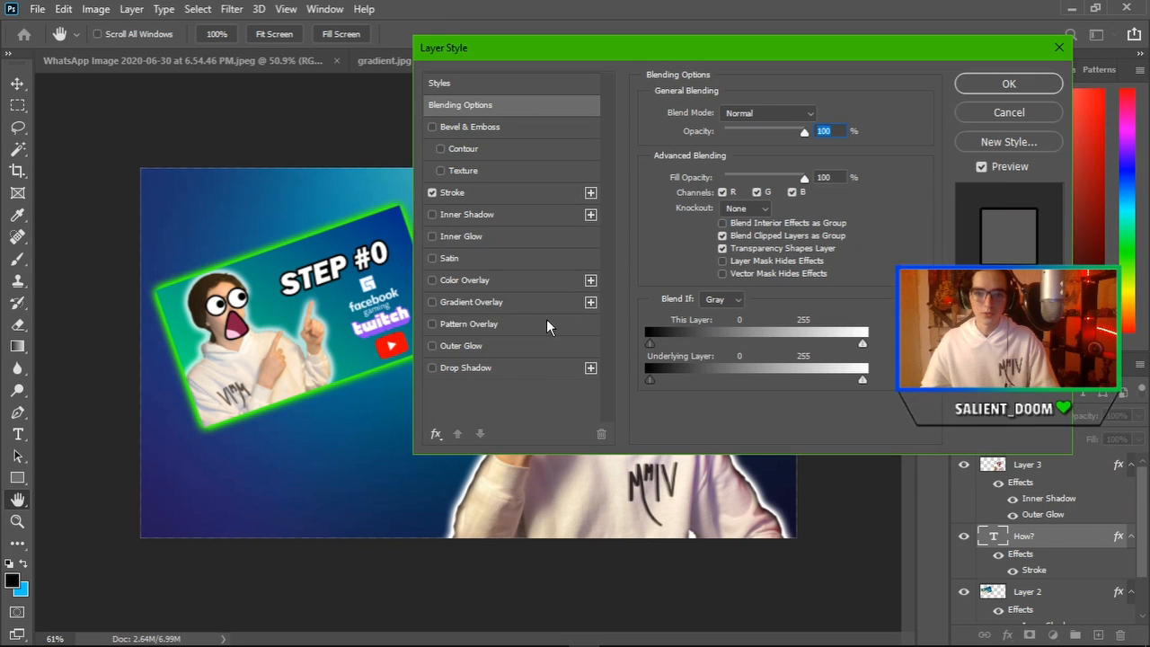
left_click(433, 302)
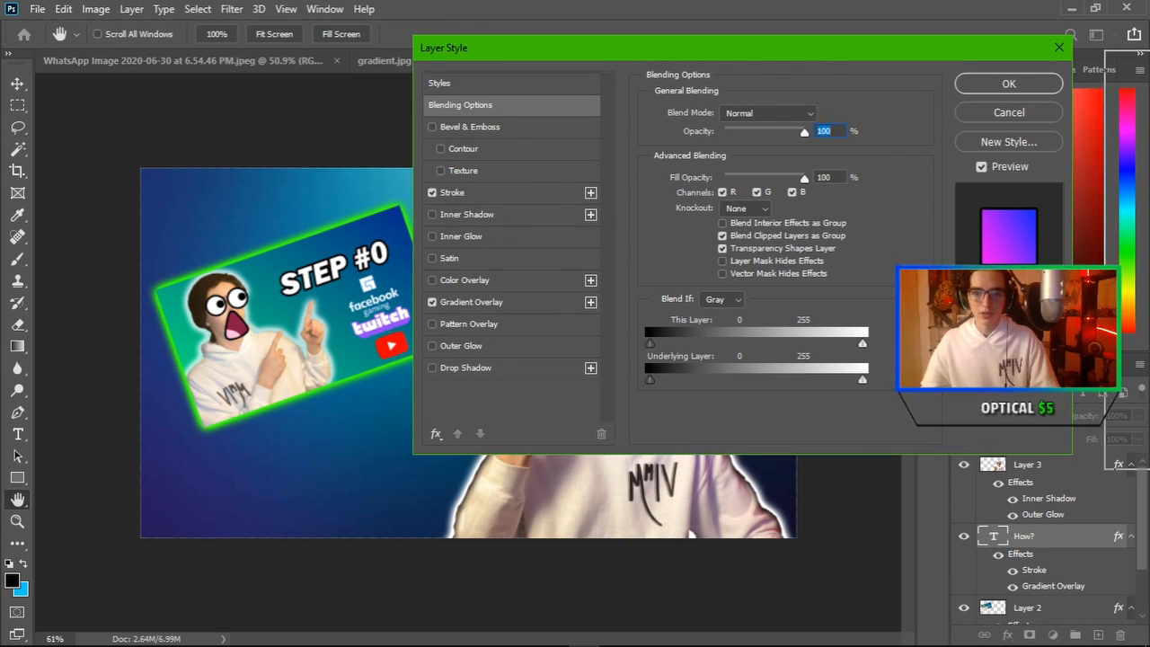
mouse_move(680, 36)
left_mouse_down()
mouse_move(1149, 51)
mouse_move(1076, 61)
mouse_move(383, 56)
left_mouse_up()
Step: Set the "How?" text's Stroke colour to white (ffffff) and apply the layer style
left_click(383, 201)
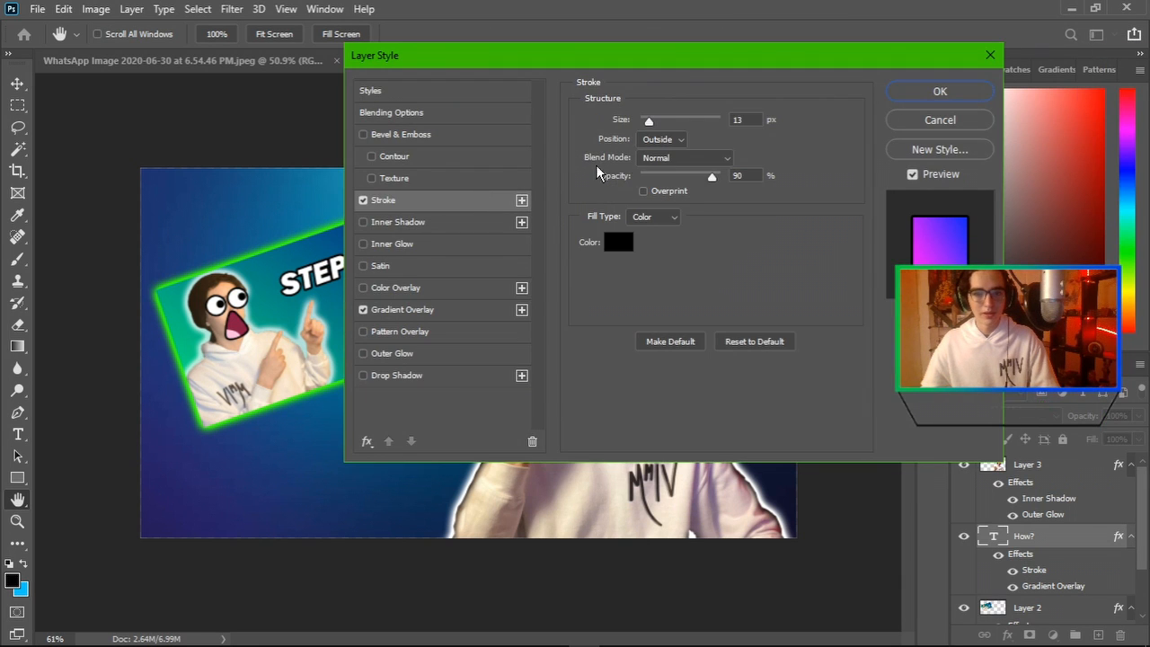
left_click(618, 245)
type("ffffff")
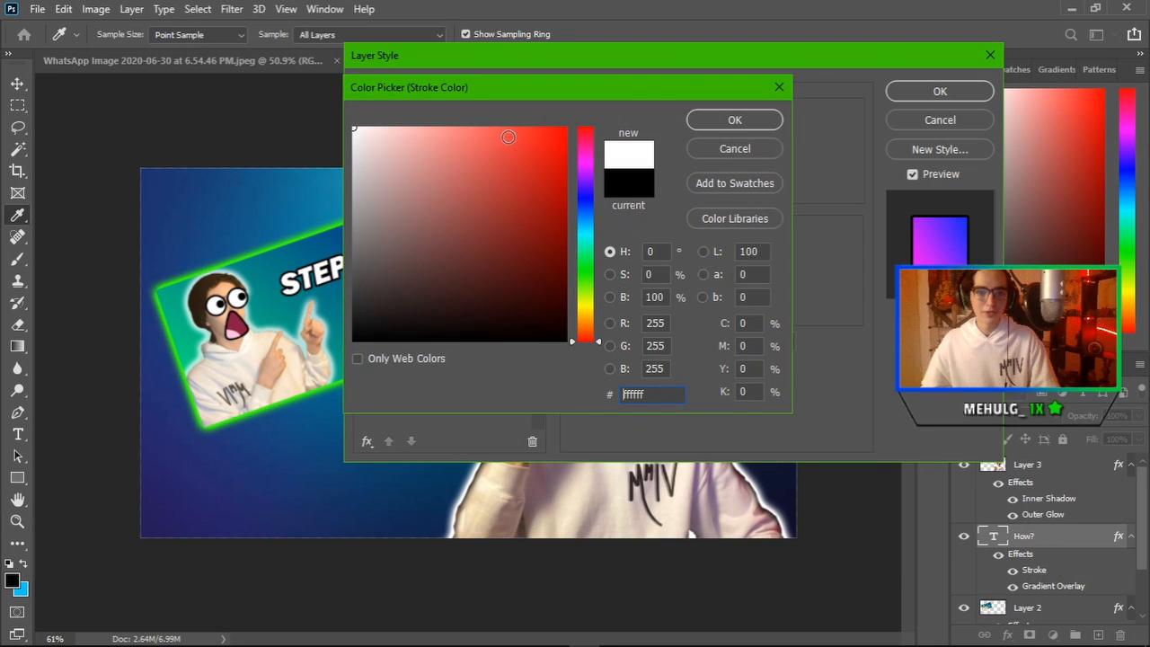
left_click(735, 120)
left_click(939, 91)
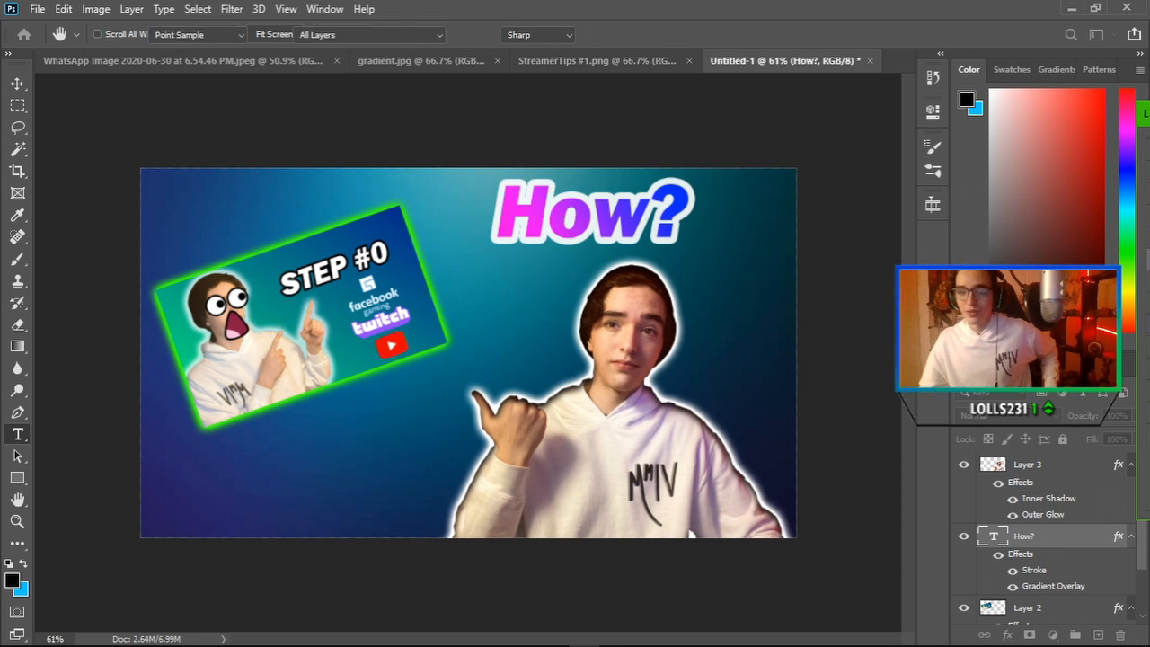
key("t")
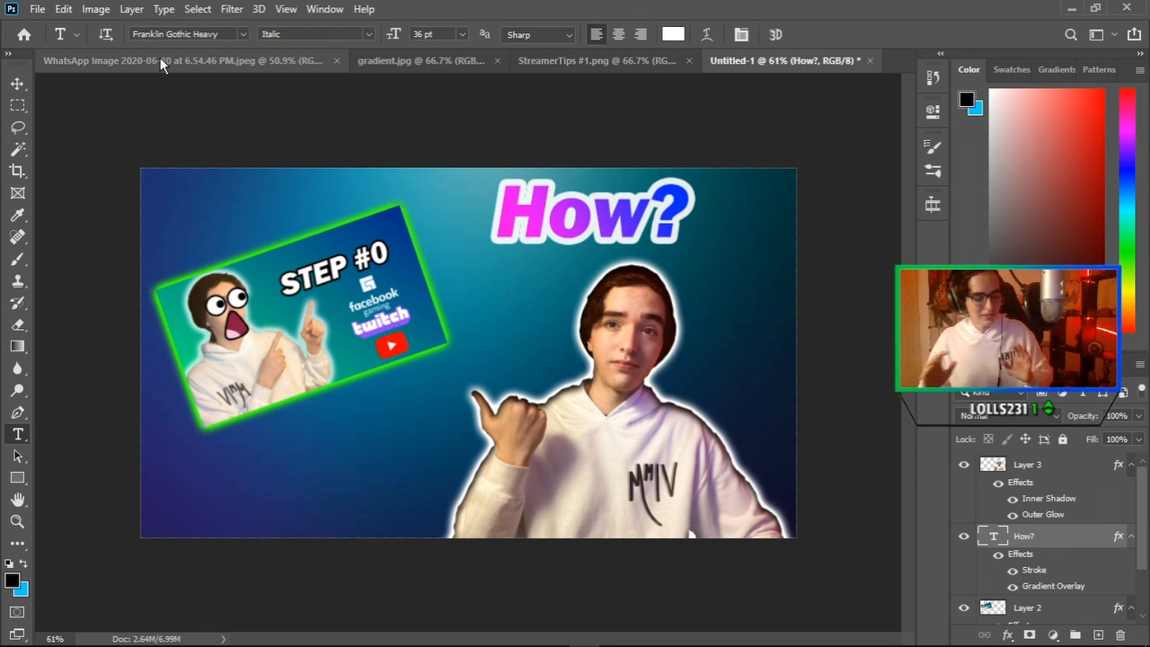